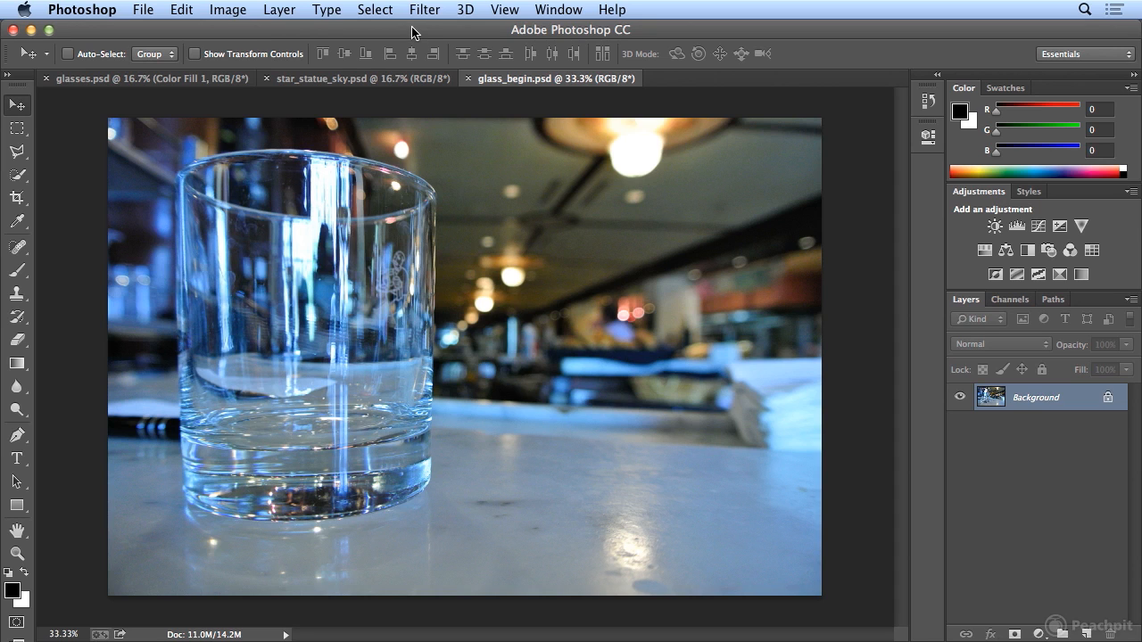
Load the saved glass channel of glass_begin.psd as a new selection
{"action": "left_click", "coordinate": [378, 11]}
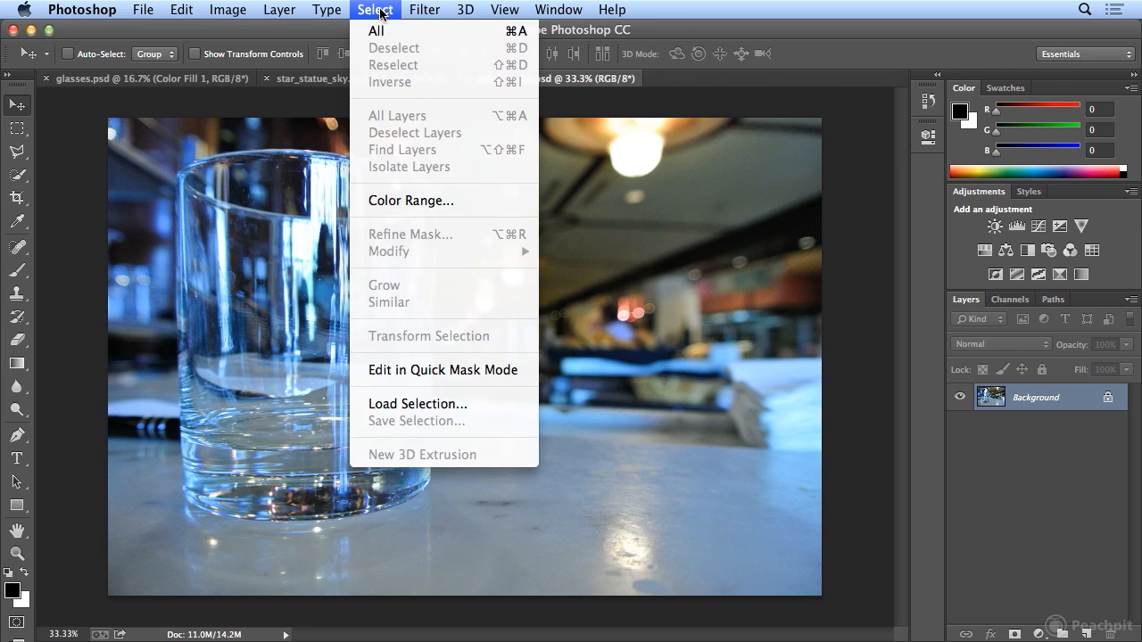
{"action": "left_click", "coordinate": [445, 404]}
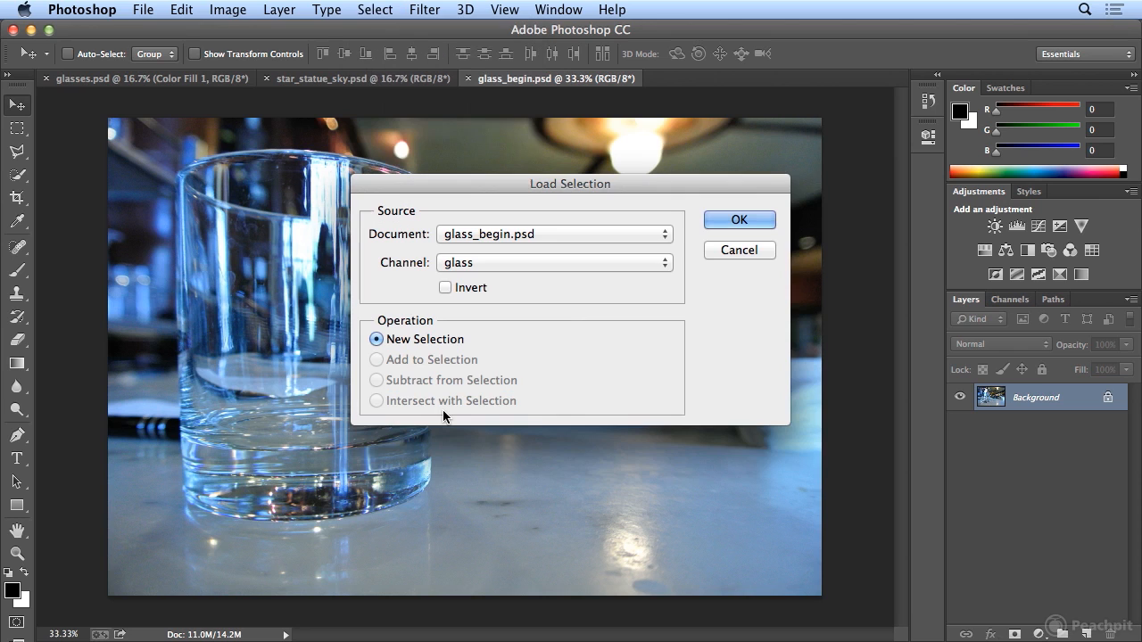
{"action": "left_click", "coordinate": [499, 270]}
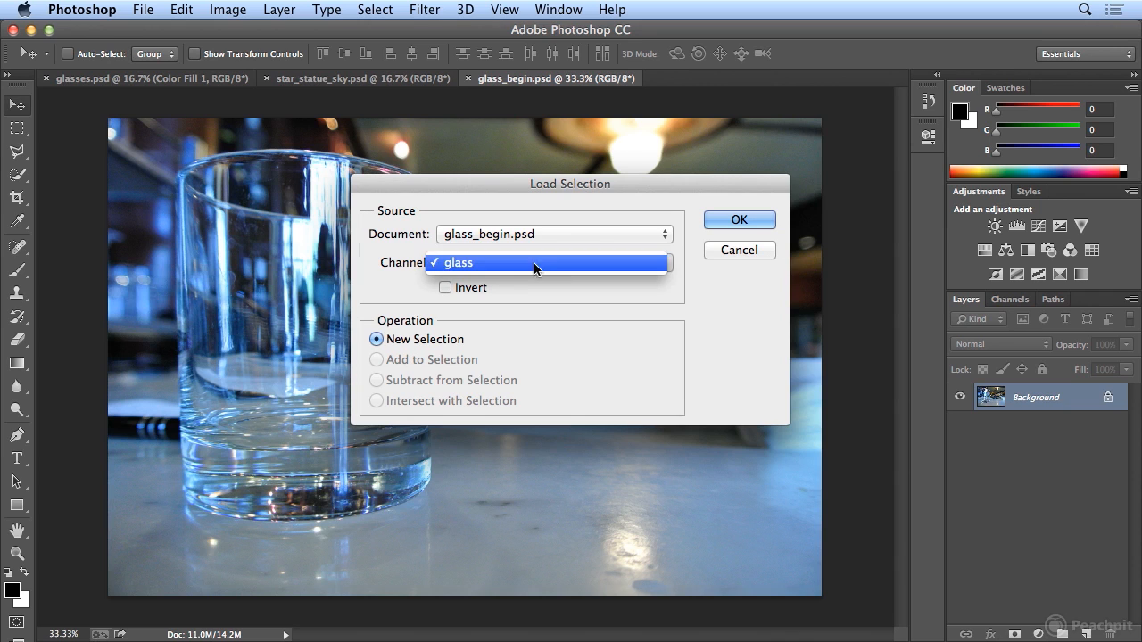
{"action": "left_click", "coordinate": [429, 268]}
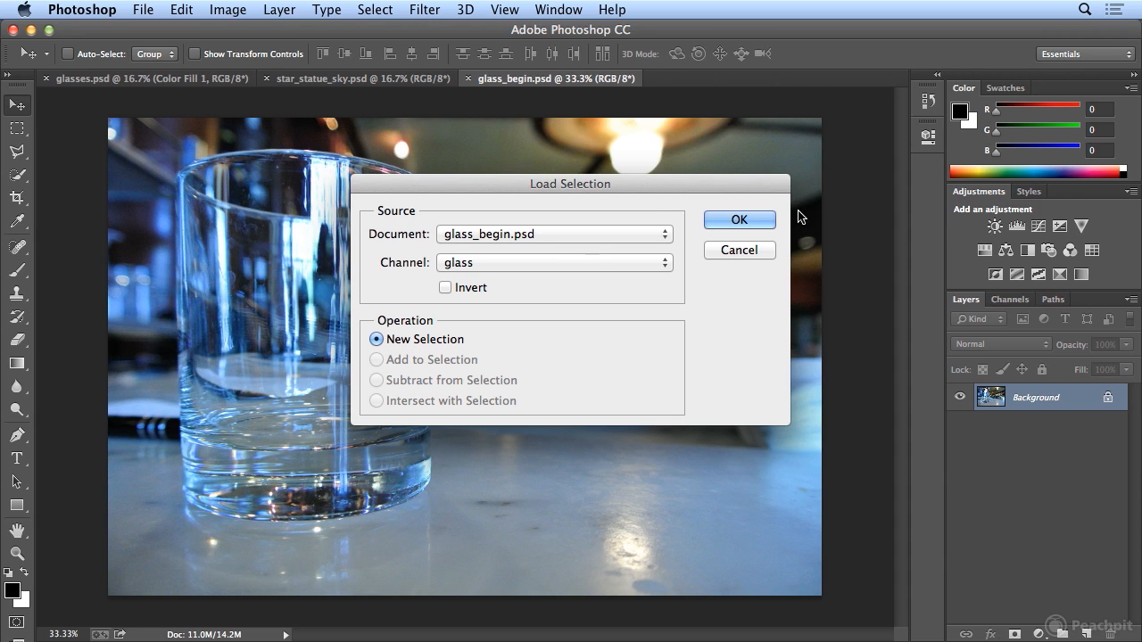
{"action": "left_click", "coordinate": [721, 224]}
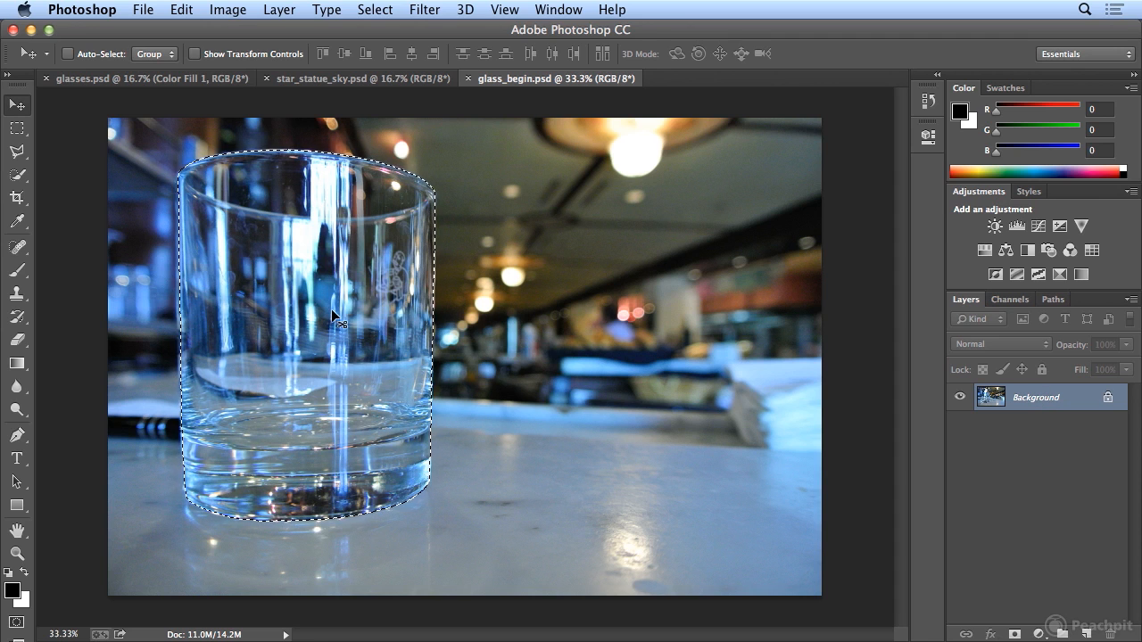
Copy the selected glass to a new layer with Layer Via Copy and hide the Background layer
{"action": "left_click", "coordinate": [280, 9]}
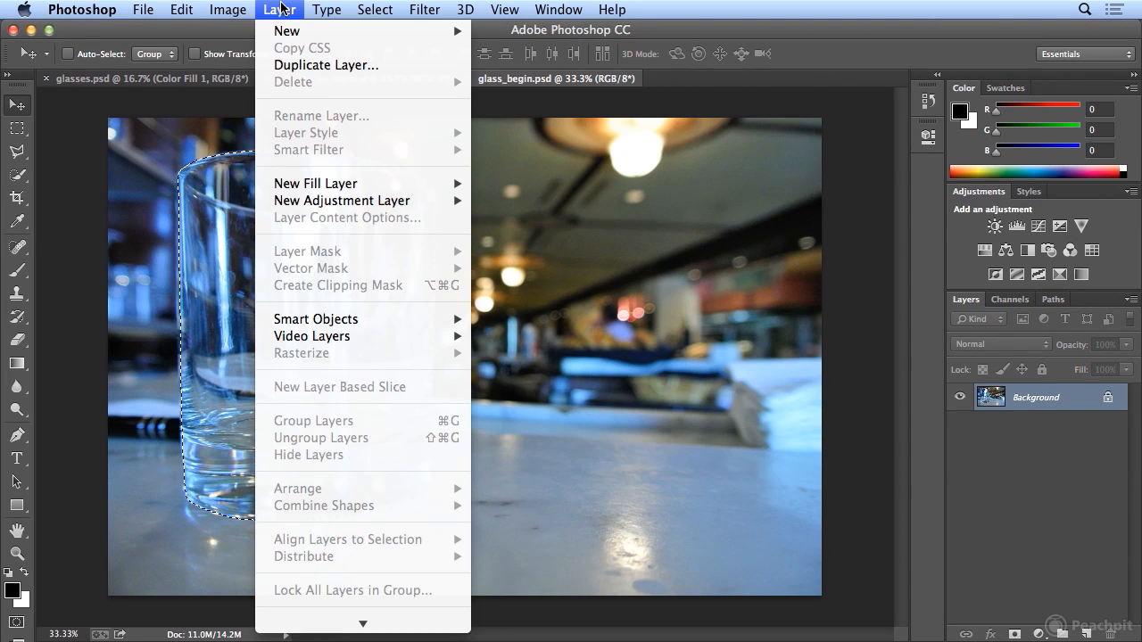
{"action": "mouse_move", "coordinate": [286, 31]}
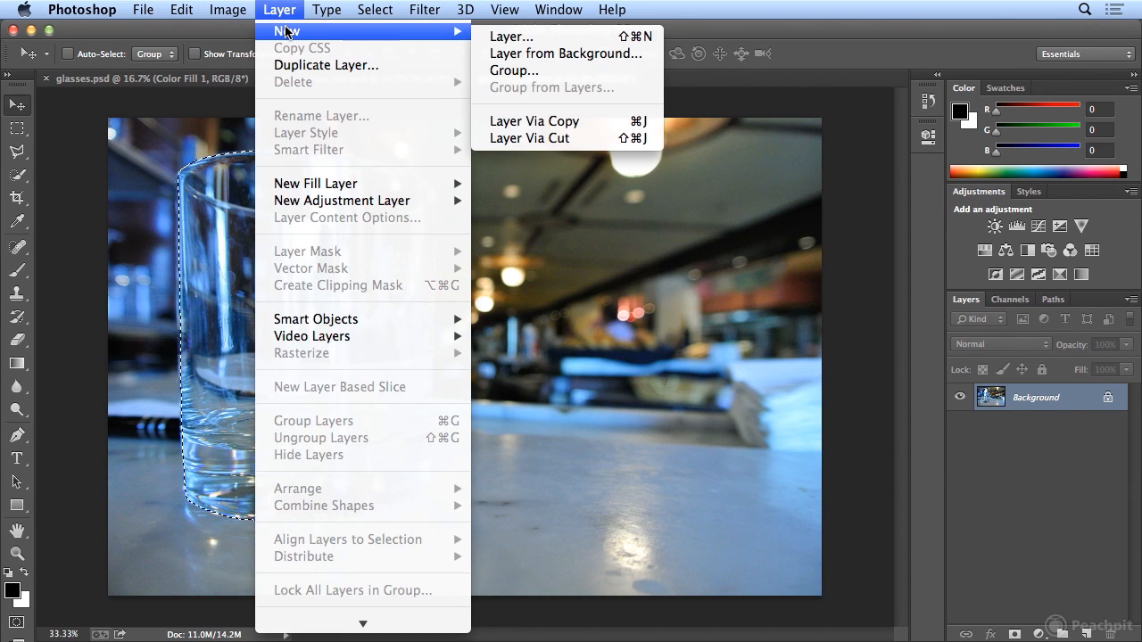
{"action": "left_click", "coordinate": [646, 125]}
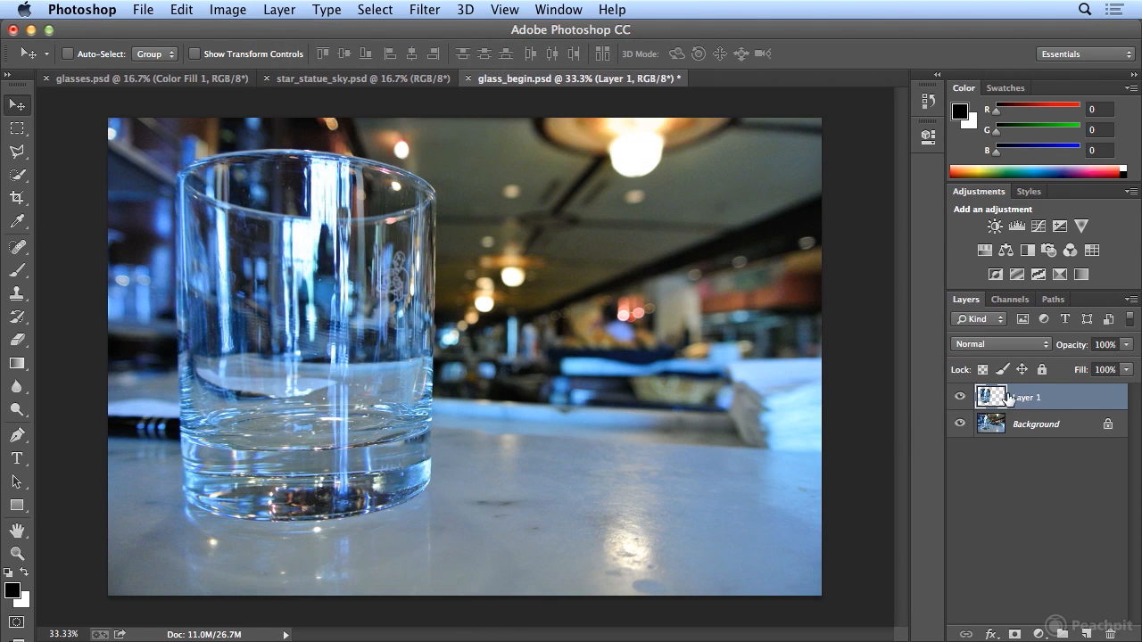
{"action": "left_click", "coordinate": [960, 424]}
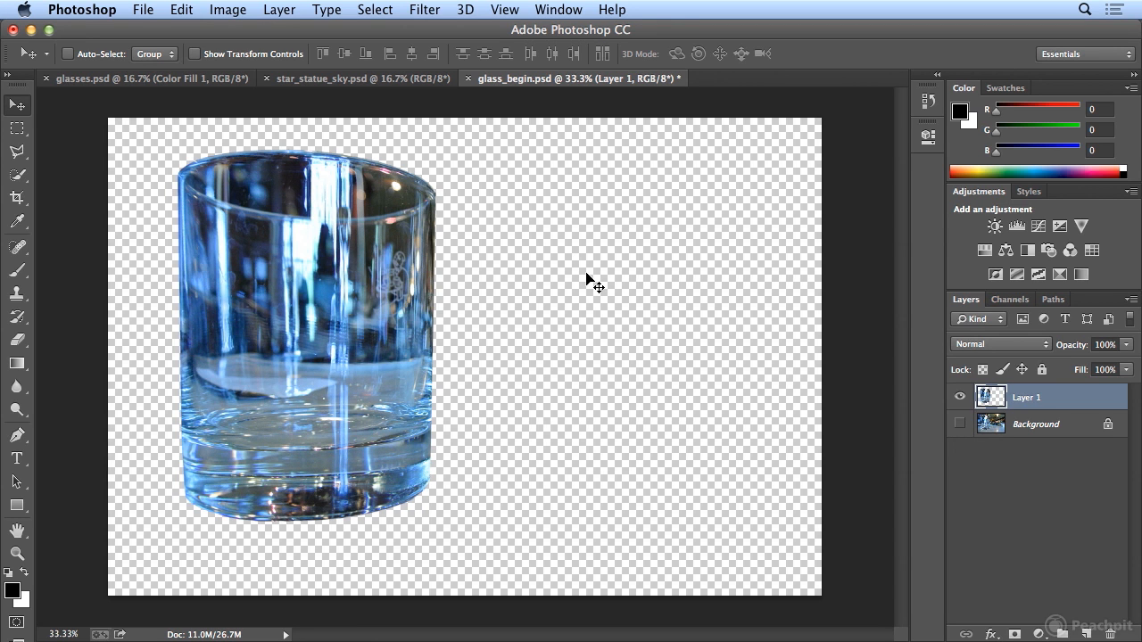
Rename the copied layer as glass 01 and toggle the Background layer's visibility to compare, leaving it hidden
{"action": "double_click", "coordinate": [1026, 399]}
{"action": "type", "text": "glass 01"}
{"action": "key", "text": "Return"}
{"action": "left_click", "coordinate": [960, 424]}
{"action": "left_click", "coordinate": [961, 424]}
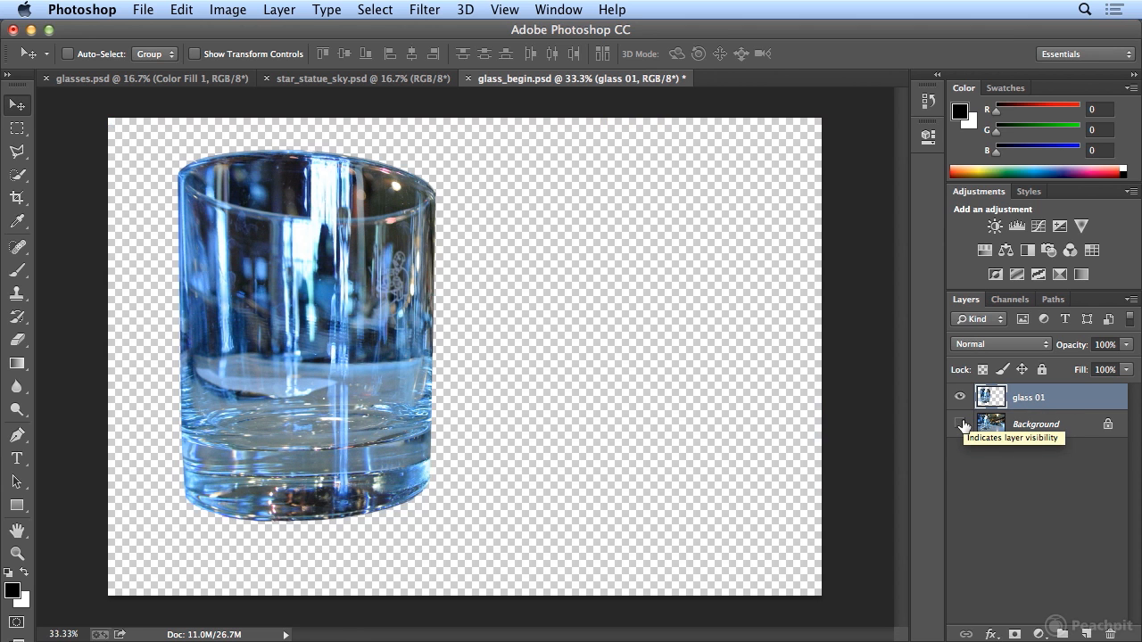
{"action": "left_click", "coordinate": [961, 424]}
{"action": "left_click", "coordinate": [961, 424]}
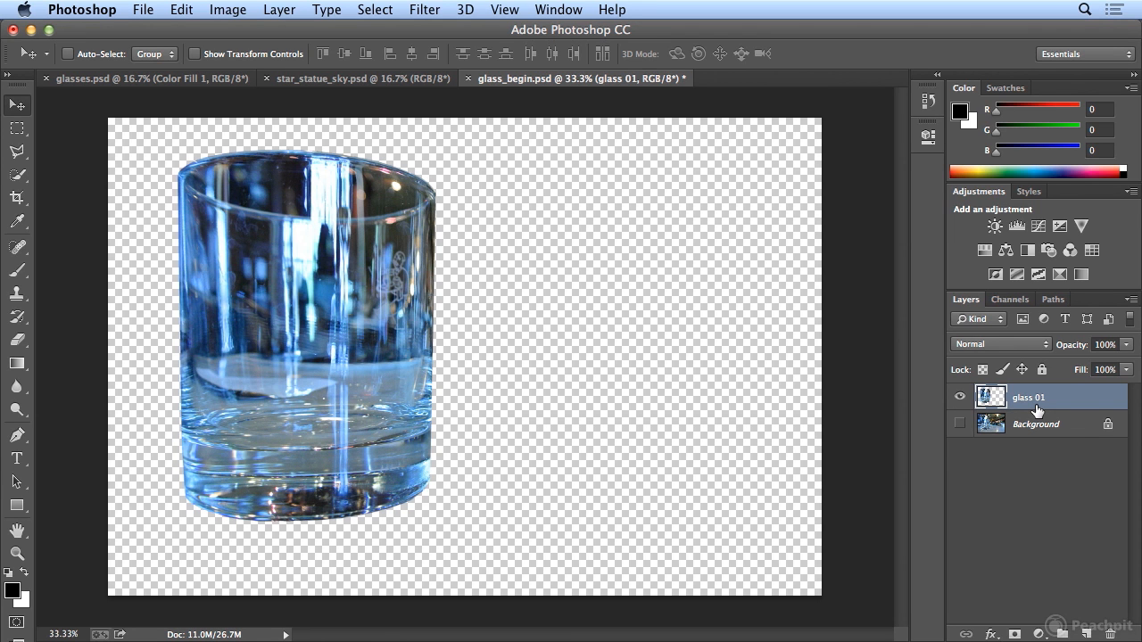
Widen the canvas equally on both sides with the Crop tool to about 1.7 times its width, keeping the height
{"action": "left_click", "coordinate": [510, 10]}
{"action": "left_click", "coordinate": [533, 166]}
{"action": "left_click", "coordinate": [504, 9]}
{"action": "left_click", "coordinate": [576, 166]}
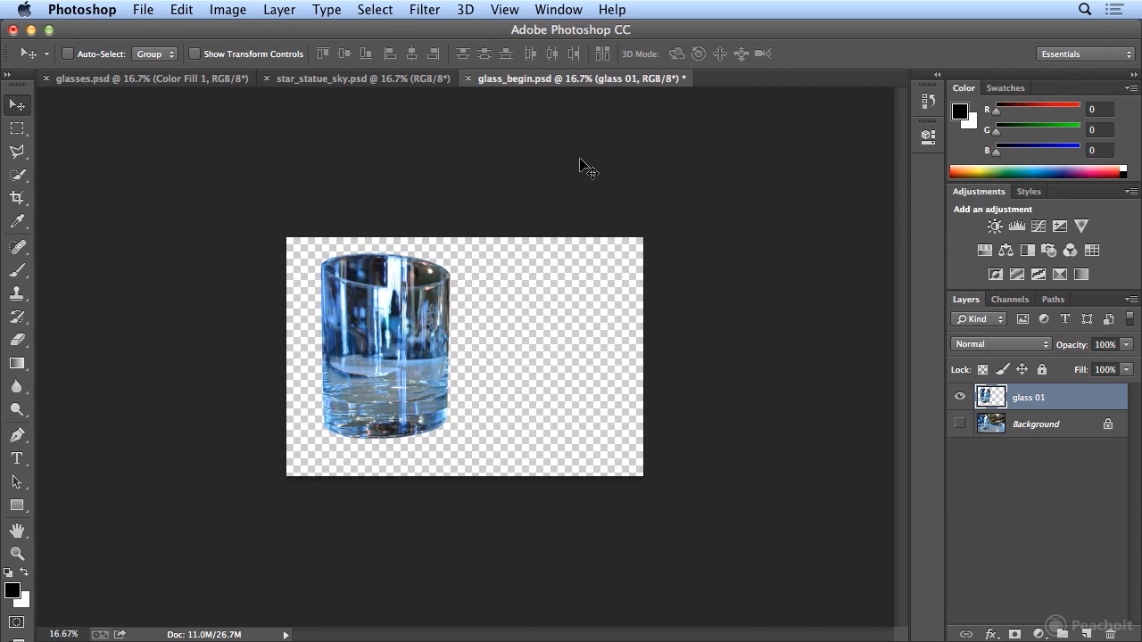
{"action": "left_click", "coordinate": [16, 199]}
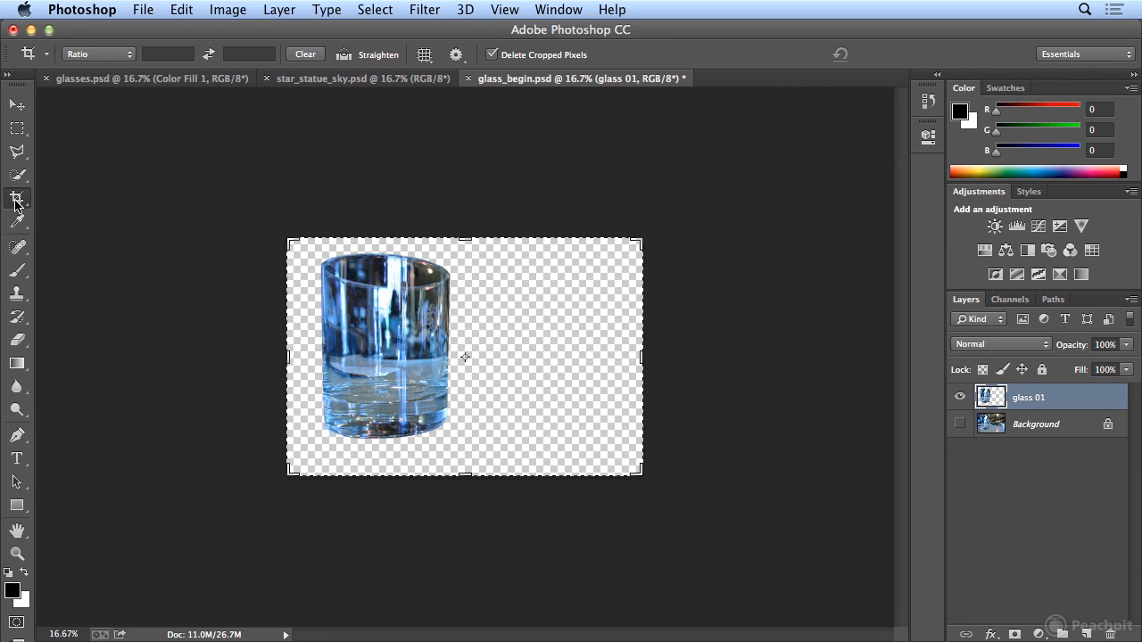
{"action": "left_click", "coordinate": [234, 10]}
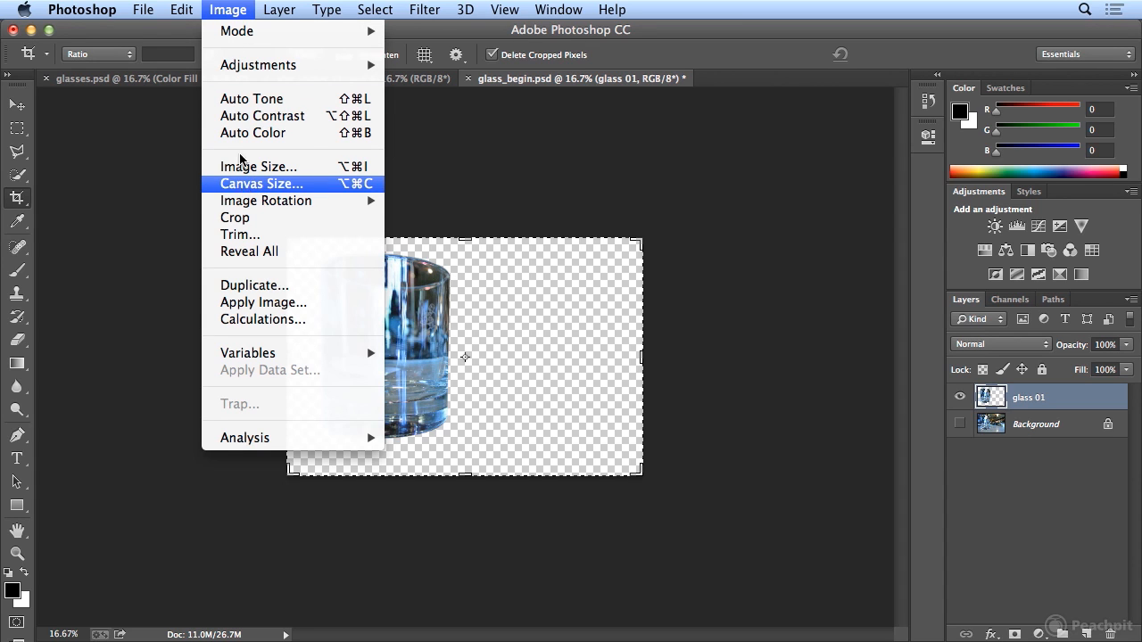
{"action": "left_click", "coordinate": [245, 186]}
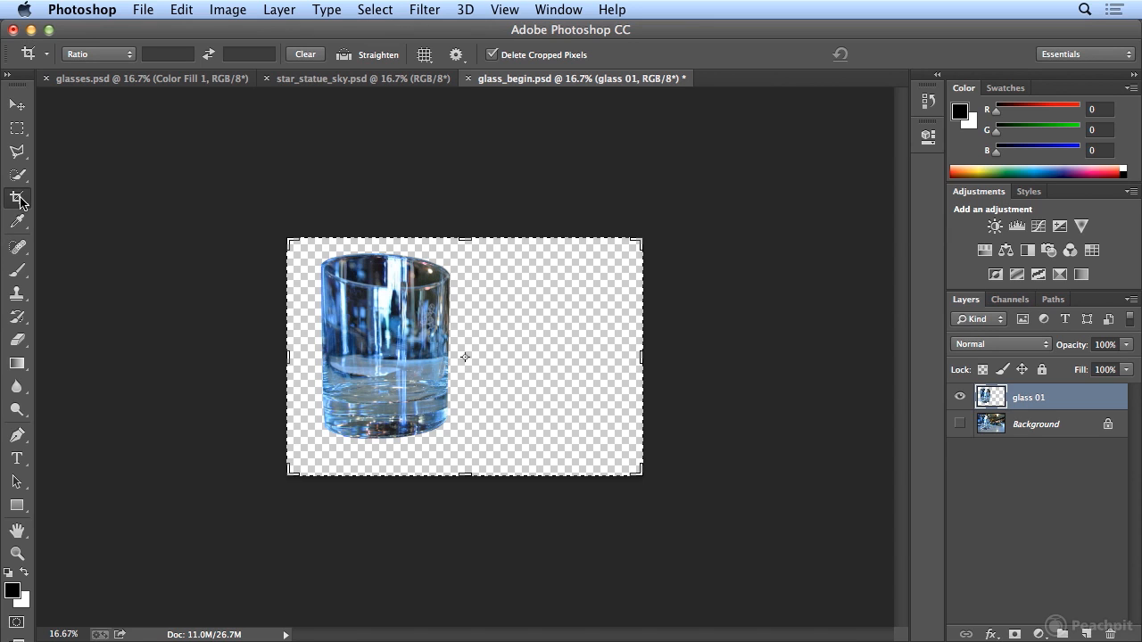
{"action": "left_click_drag", "start_coordinate": [640, 358], "coordinate": [766, 358]}
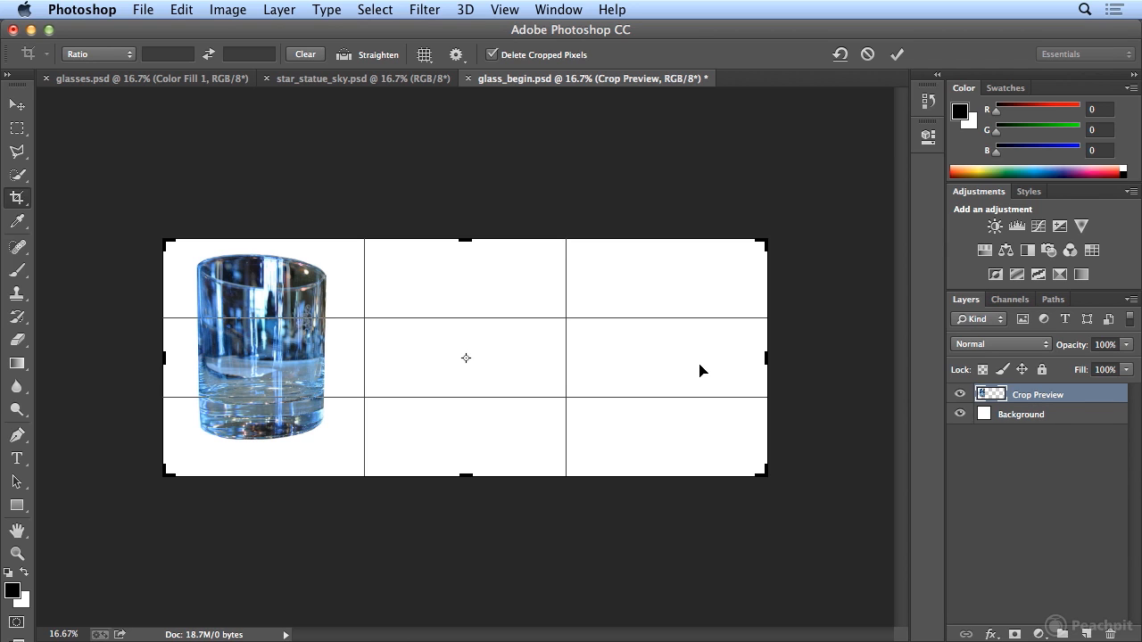
{"action": "key", "text": "Return"}
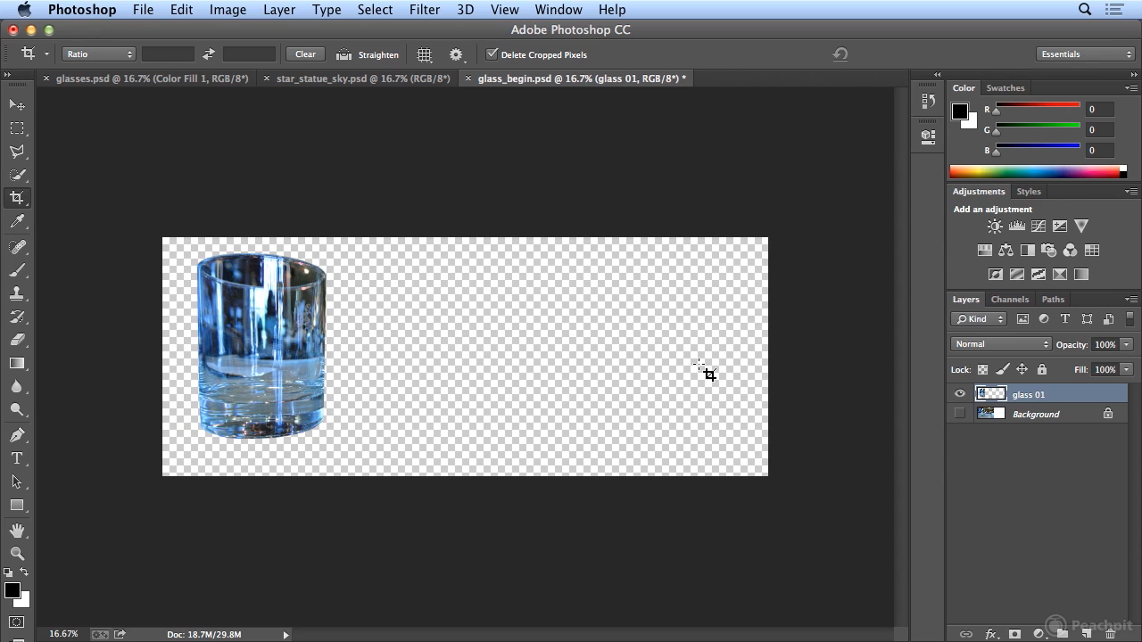
Duplicate the glass 01 layer as glass 02 and move the copy just to the right of the original glass
{"action": "left_click", "coordinate": [13, 108]}
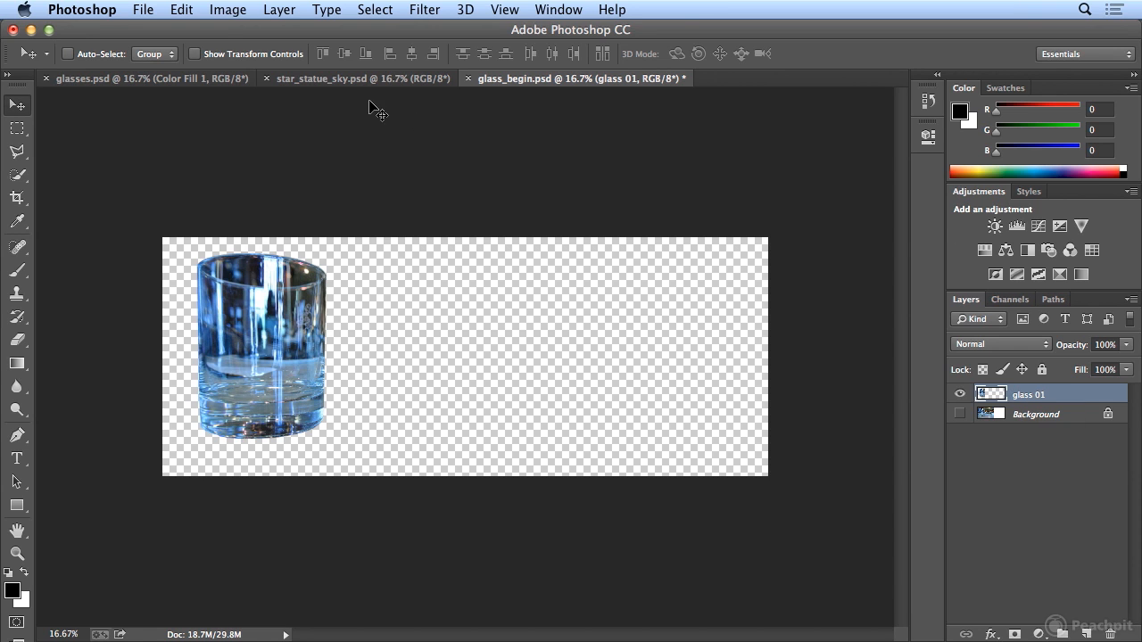
{"action": "left_click", "coordinate": [181, 9]}
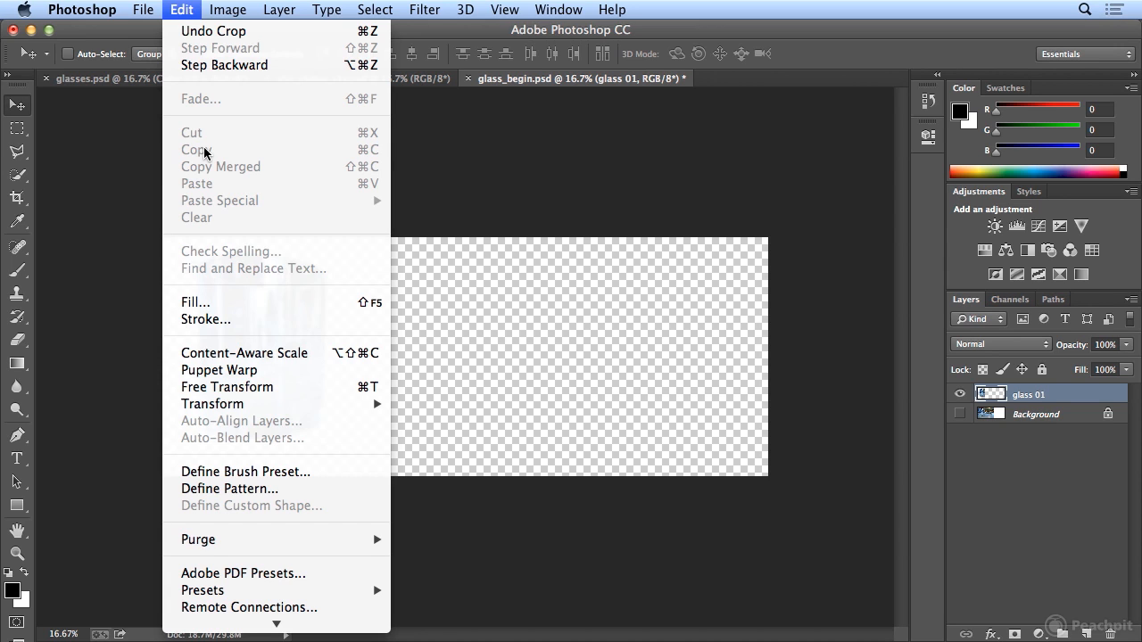
{"action": "mouse_move", "coordinate": [265, 10]}
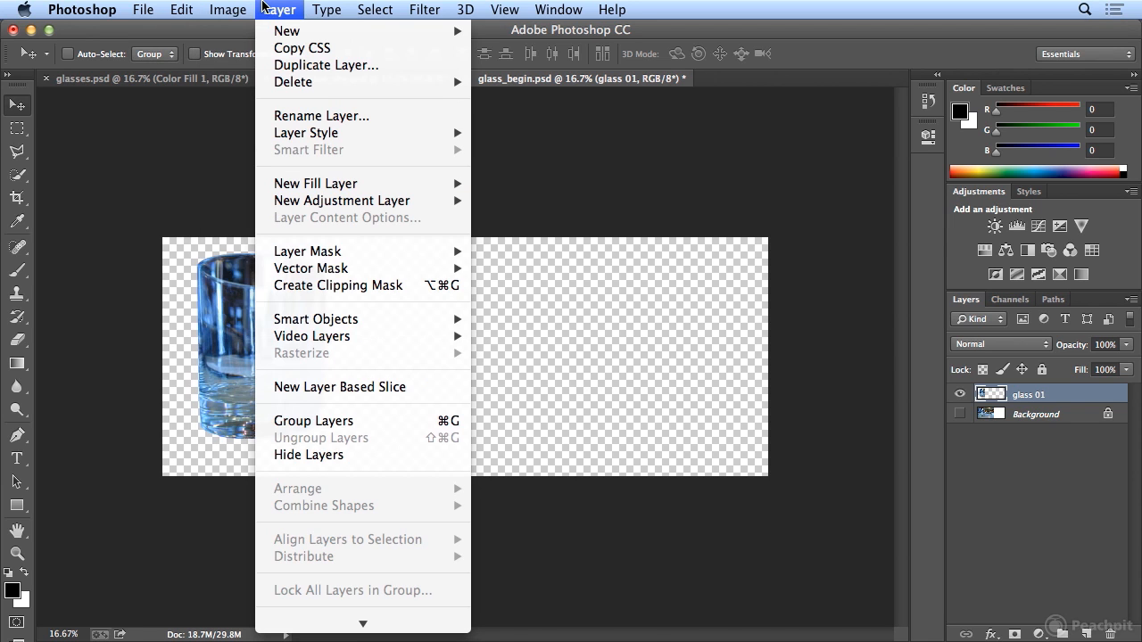
{"action": "left_click", "coordinate": [271, 66]}
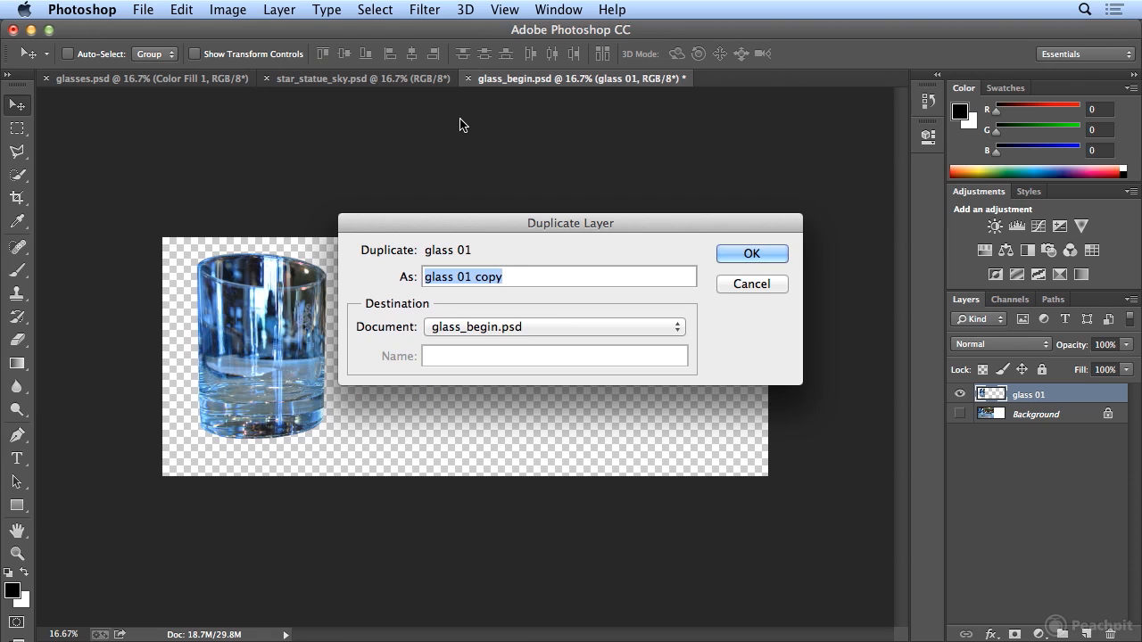
{"action": "left_click", "coordinate": [457, 276]}
{"action": "left_click_drag", "start_coordinate": [457, 277], "coordinate": [565, 279]}
{"action": "type", "text": "2"}
{"action": "key", "text": "Return"}
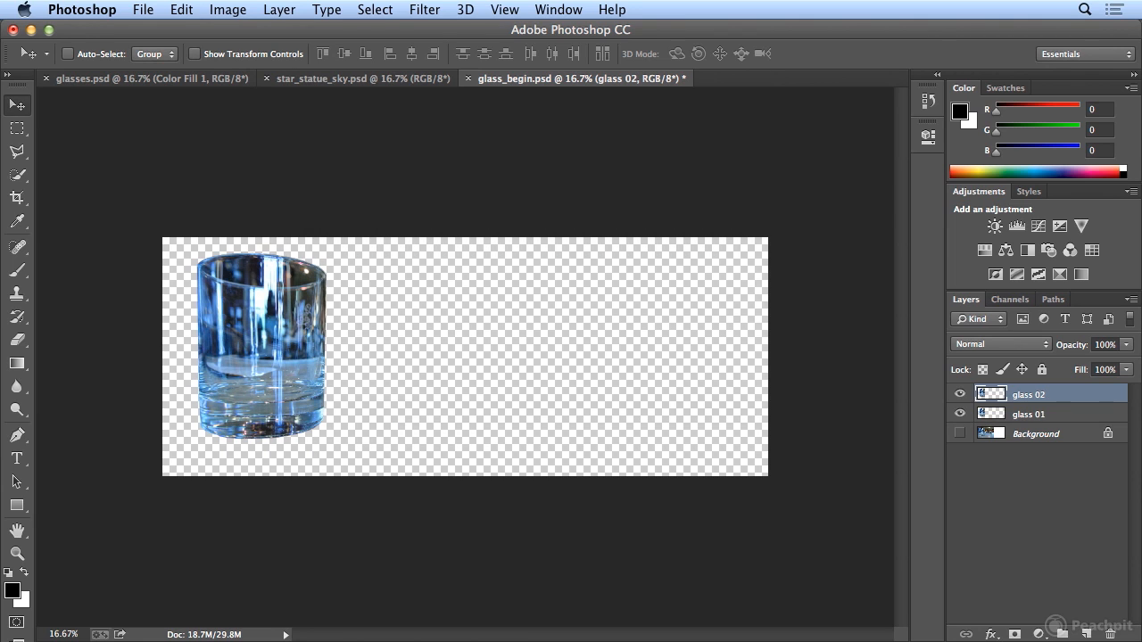
{"action": "left_click_drag", "start_coordinate": [242, 353], "coordinate": [399, 352]}
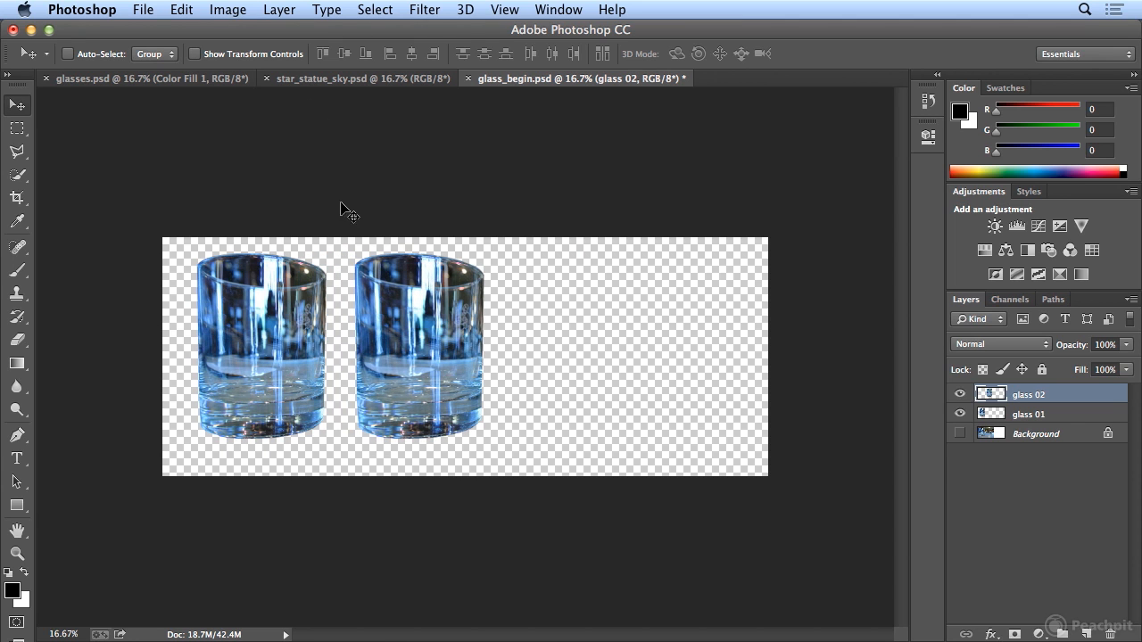
Duplicate the glass 02 layer as glass 03 and place the copy to the right of the second glass
{"action": "left_click", "coordinate": [280, 8]}
{"action": "left_click", "coordinate": [304, 65]}
{"action": "left_click_drag", "start_coordinate": [465, 275], "coordinate": [552, 293]}
{"action": "type", "text": "3"}
{"action": "key", "text": "Return"}
{"action": "left_click_drag", "start_coordinate": [445, 320], "coordinate": [596, 321]}
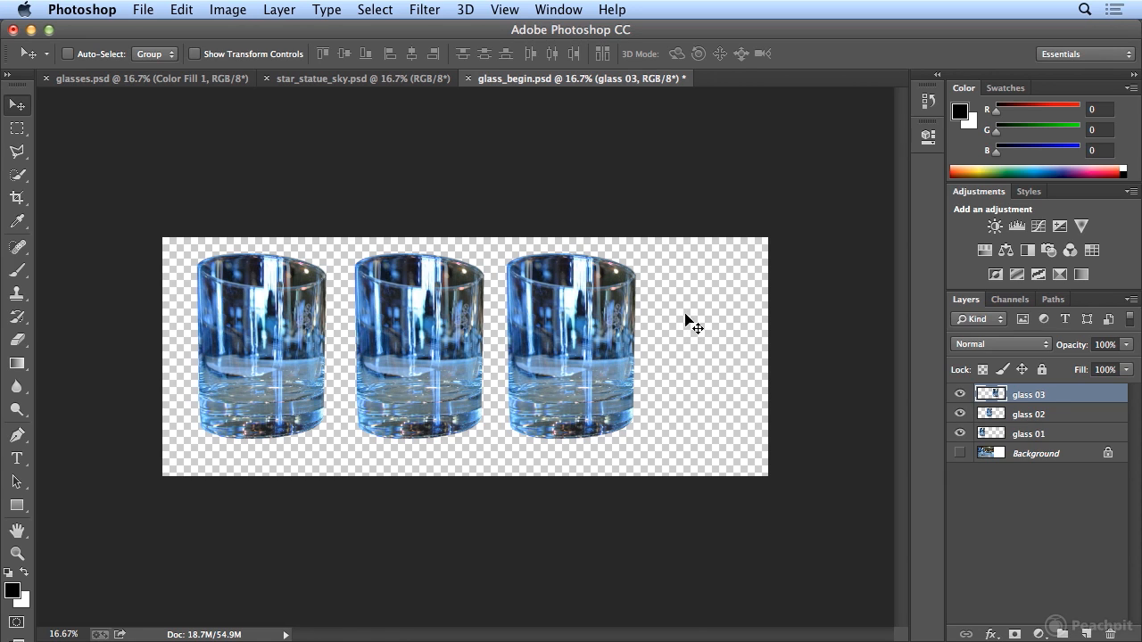
Duplicate the glass 03 layer as glass 04 and move the copy right so it partly overlaps the third glass
{"action": "right_click", "coordinate": [1078, 403]}
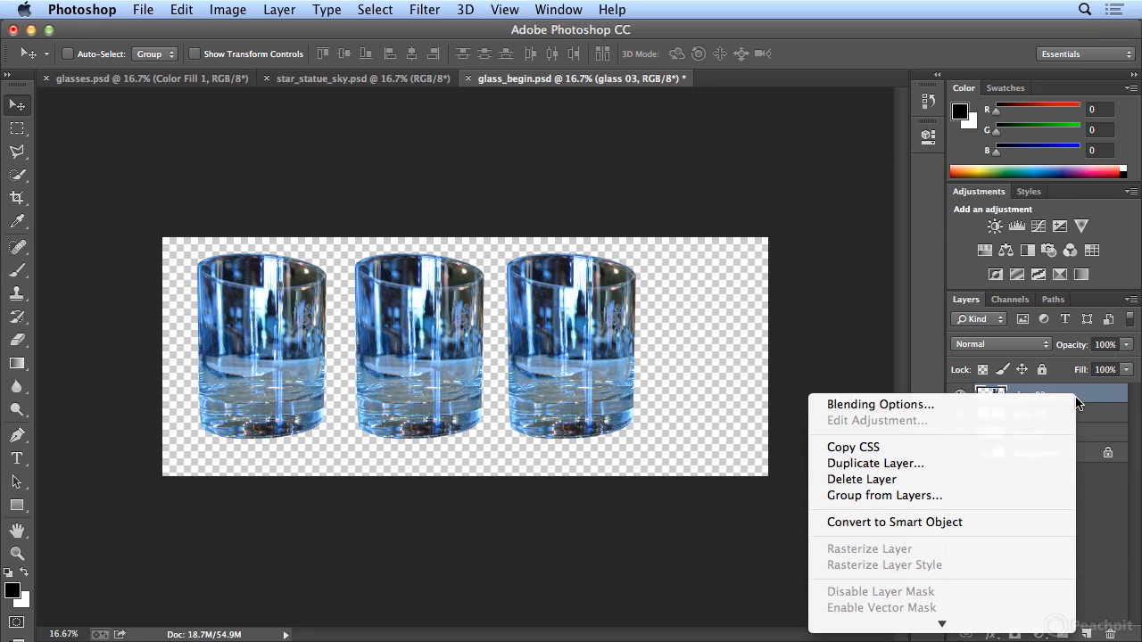
{"action": "left_click", "coordinate": [981, 464]}
{"action": "left_click_drag", "start_coordinate": [457, 277], "coordinate": [518, 276]}
{"action": "type", "text": "04"}
{"action": "key", "text": "Return"}
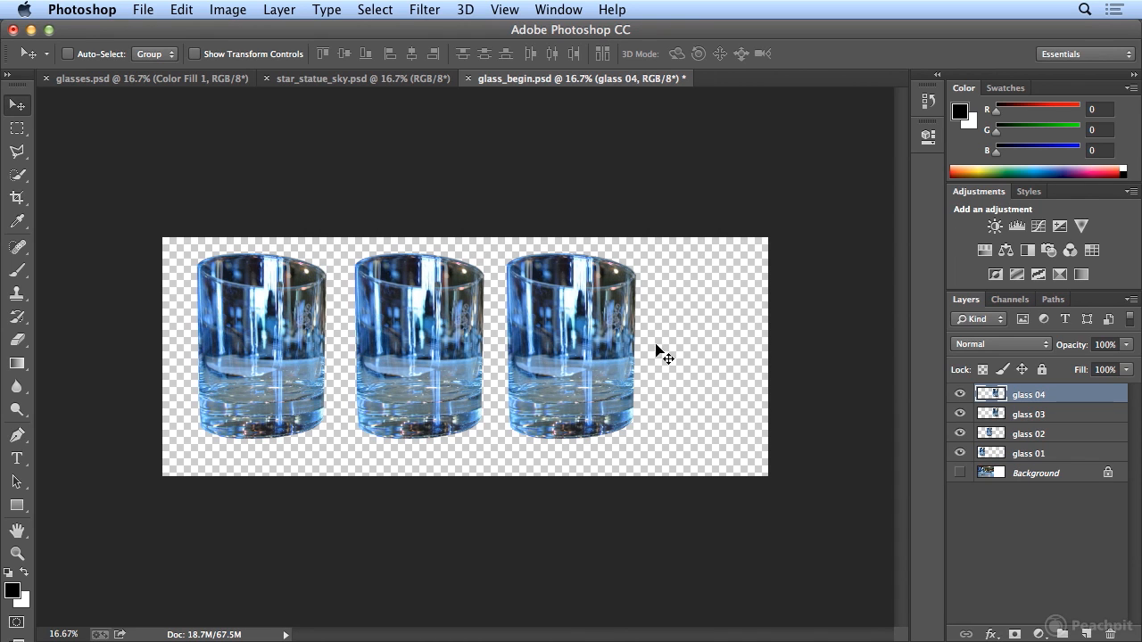
{"action": "left_click_drag", "start_coordinate": [598, 342], "coordinate": [690, 334]}
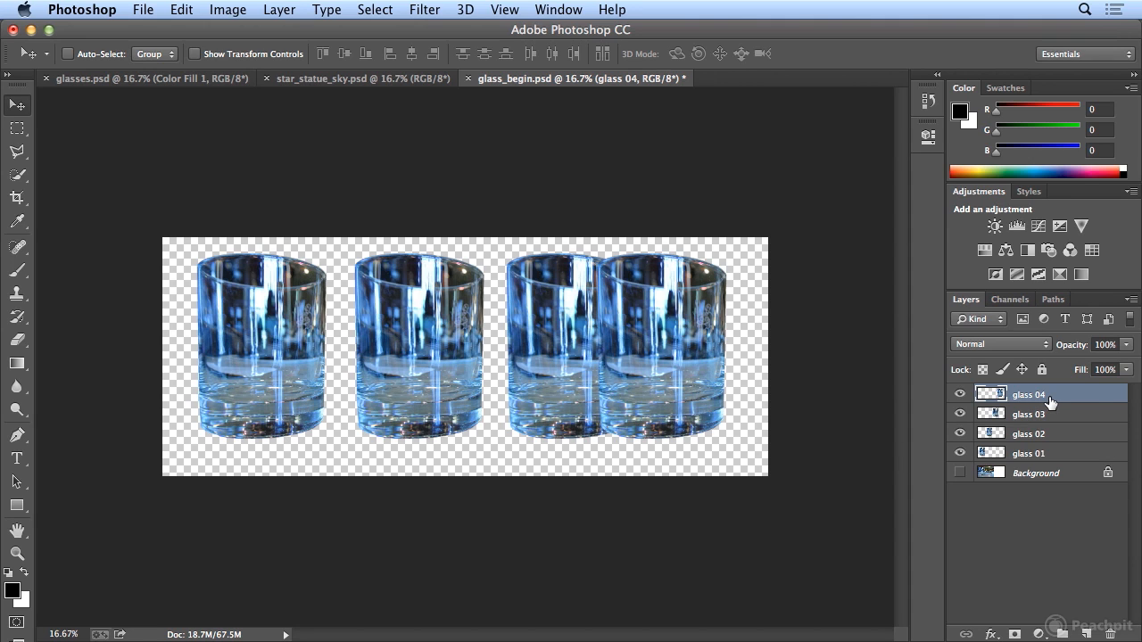
Distribute the four glass layers evenly by their horizontal centers and align their bottom edges
{"action": "left_click", "coordinate": [1057, 455], "text": "shift"}
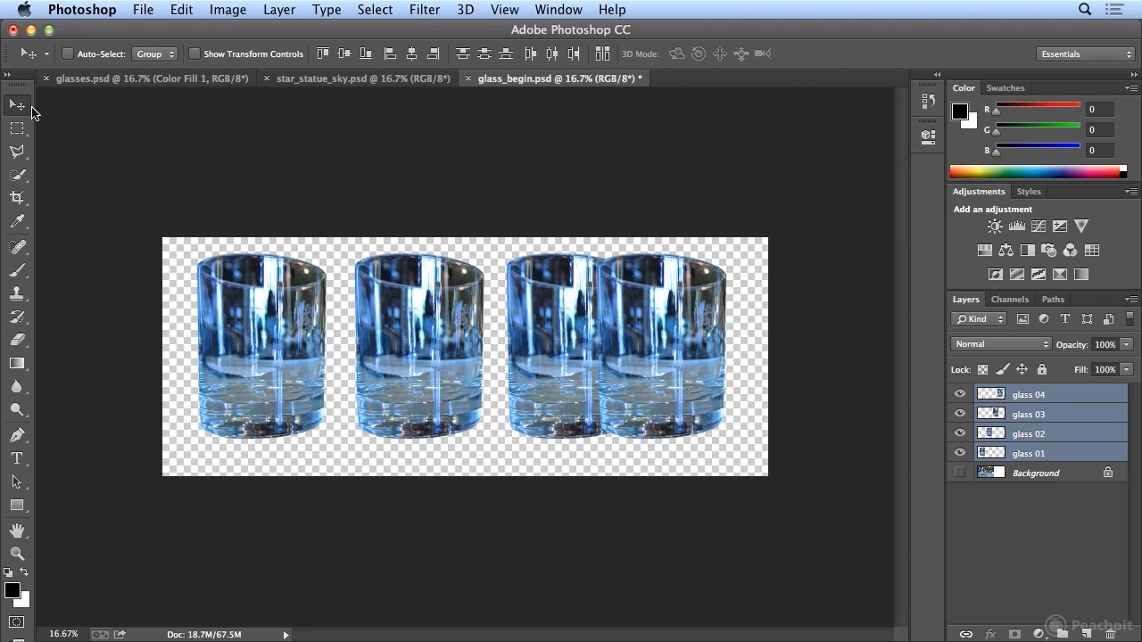
{"action": "left_click", "coordinate": [552, 55]}
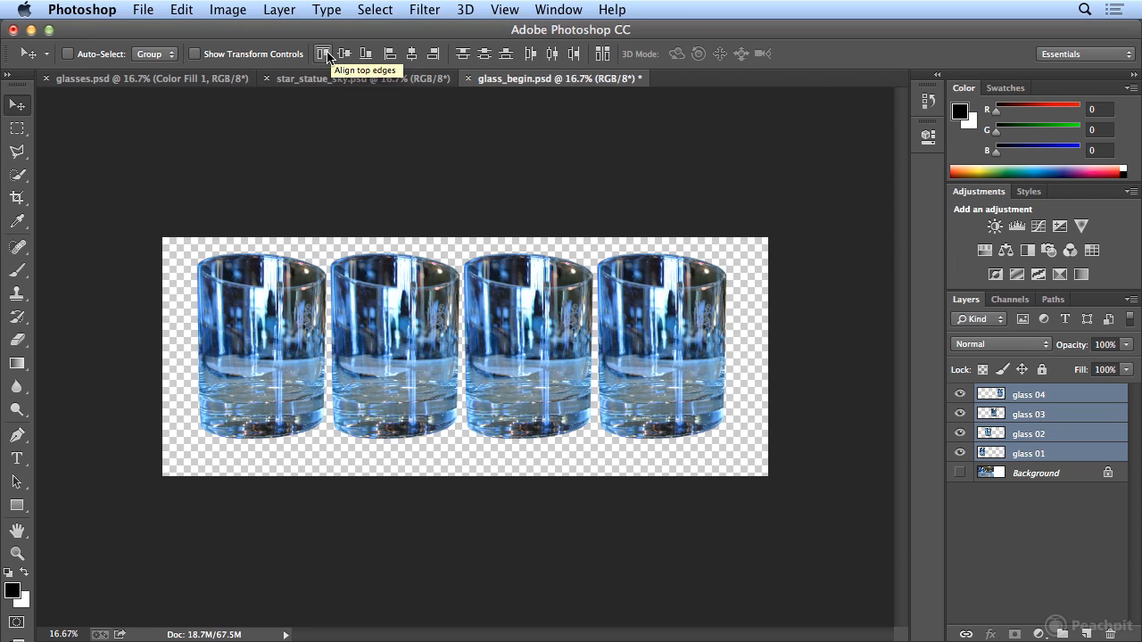
{"action": "left_click", "coordinate": [370, 59]}
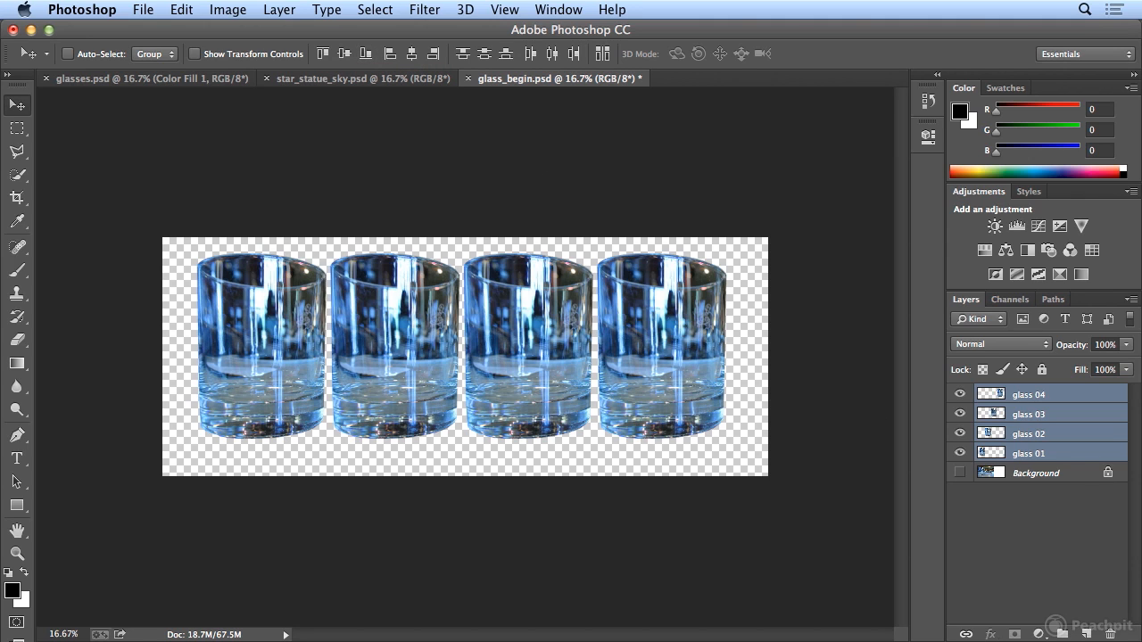
Move the glass 01 layer slightly left and the glass 04 layer slightly right, toward the canvas edges
{"action": "left_click", "coordinate": [1039, 456]}
{"action": "left_click_drag", "start_coordinate": [671, 380], "coordinate": [647, 382]}
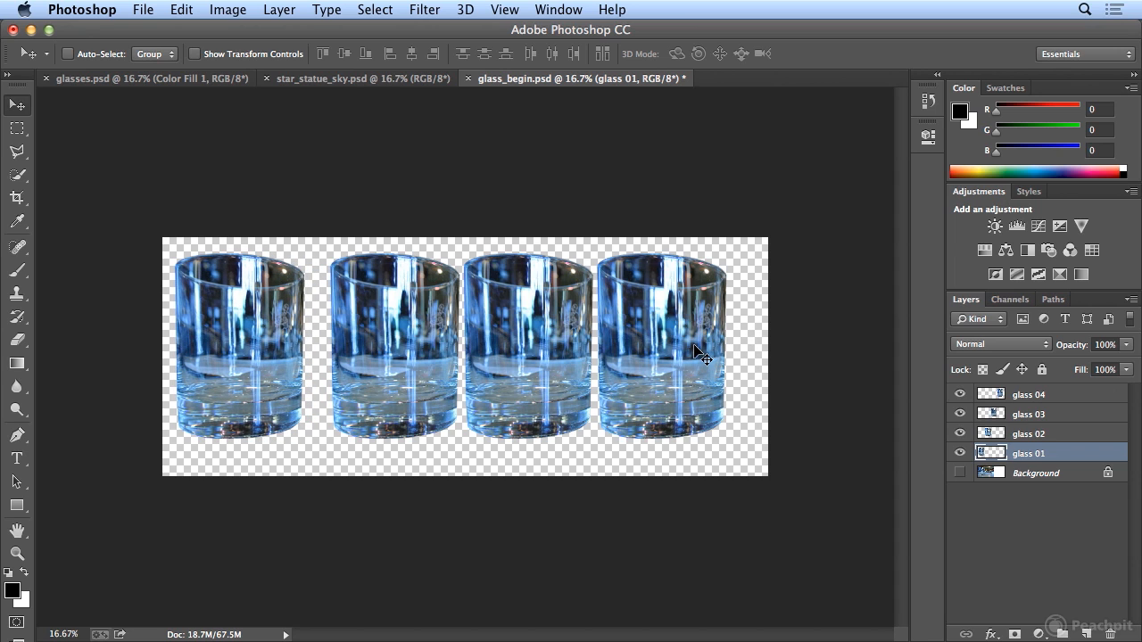
{"action": "left_click_drag", "start_coordinate": [596, 356], "coordinate": [602, 357]}
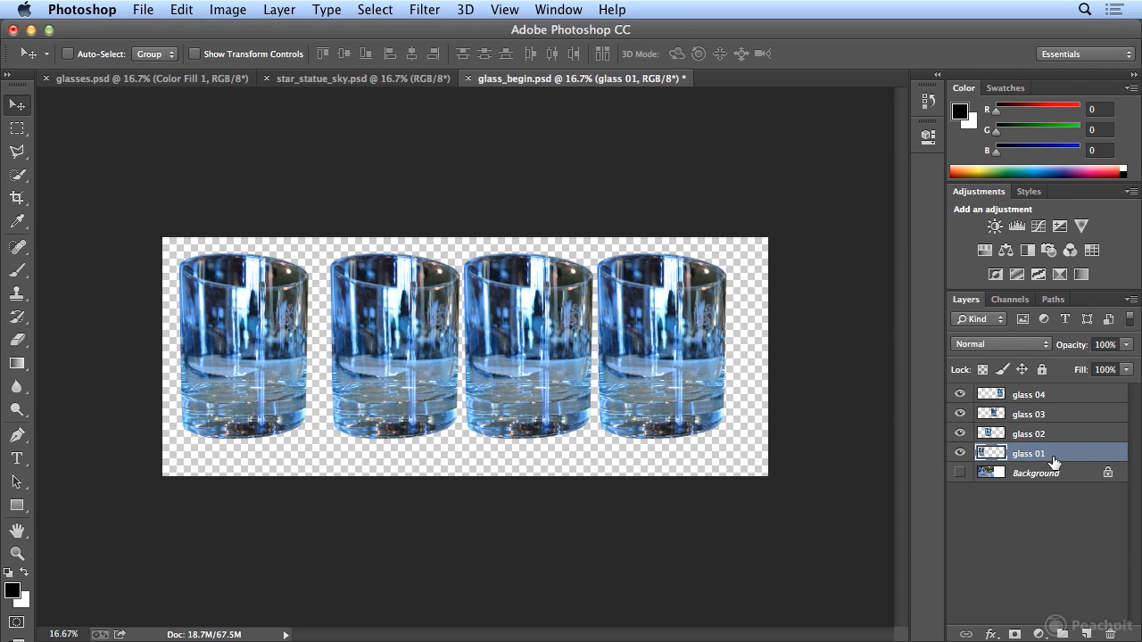
{"action": "left_click", "coordinate": [1030, 394]}
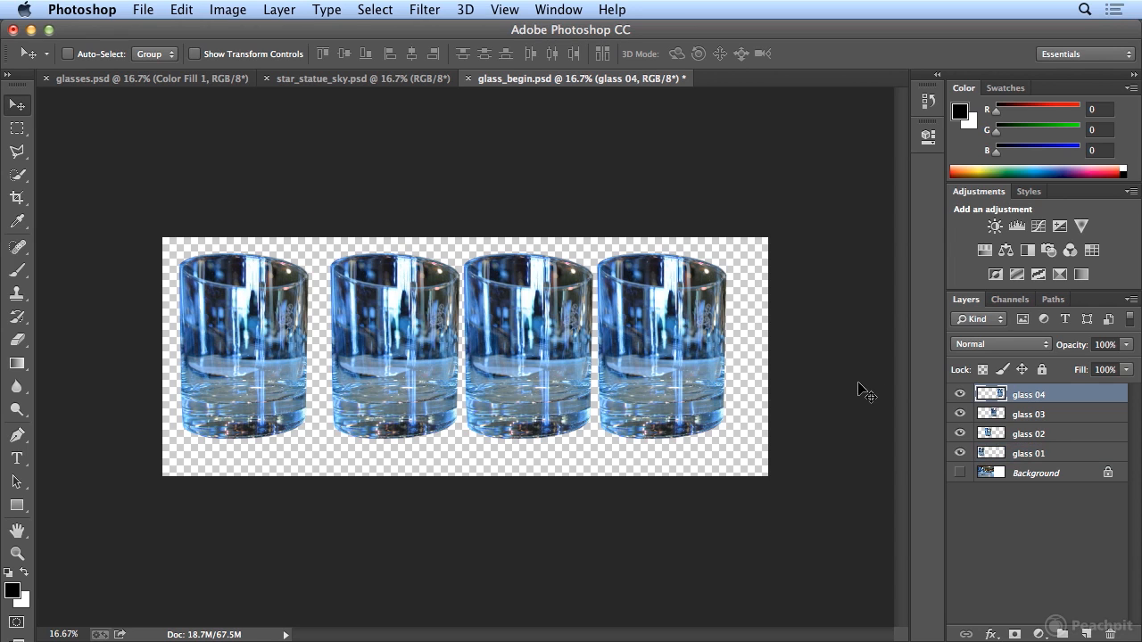
{"action": "left_click_drag", "start_coordinate": [689, 362], "coordinate": [707, 359]}
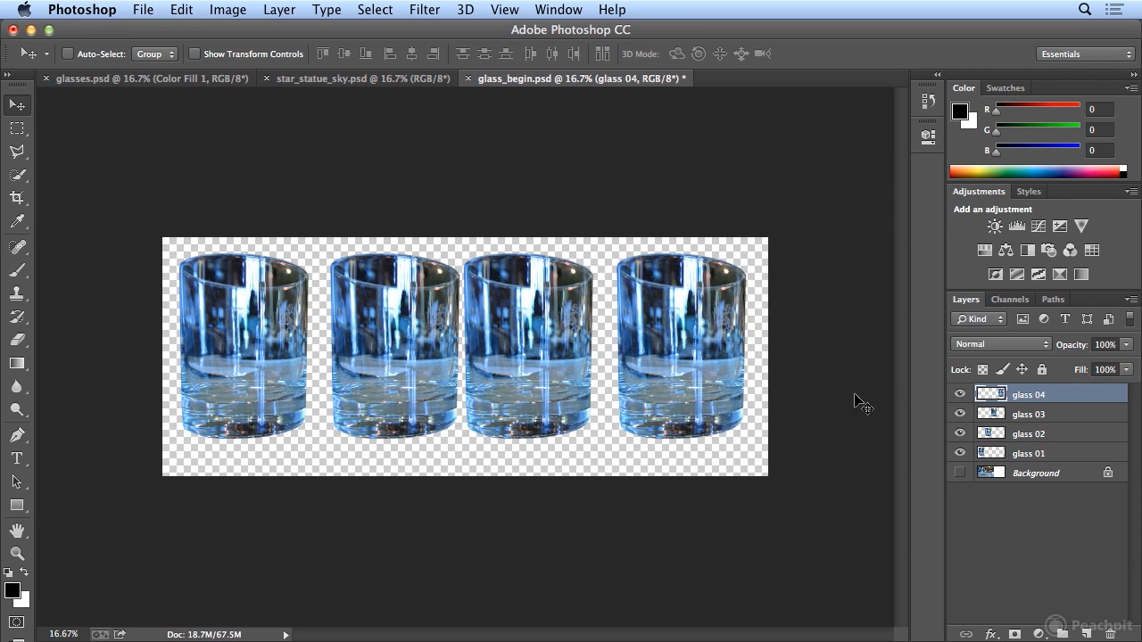
Redistribute all four glass layers evenly by their horizontal centers
{"action": "left_click", "coordinate": [1063, 455], "text": "shift"}
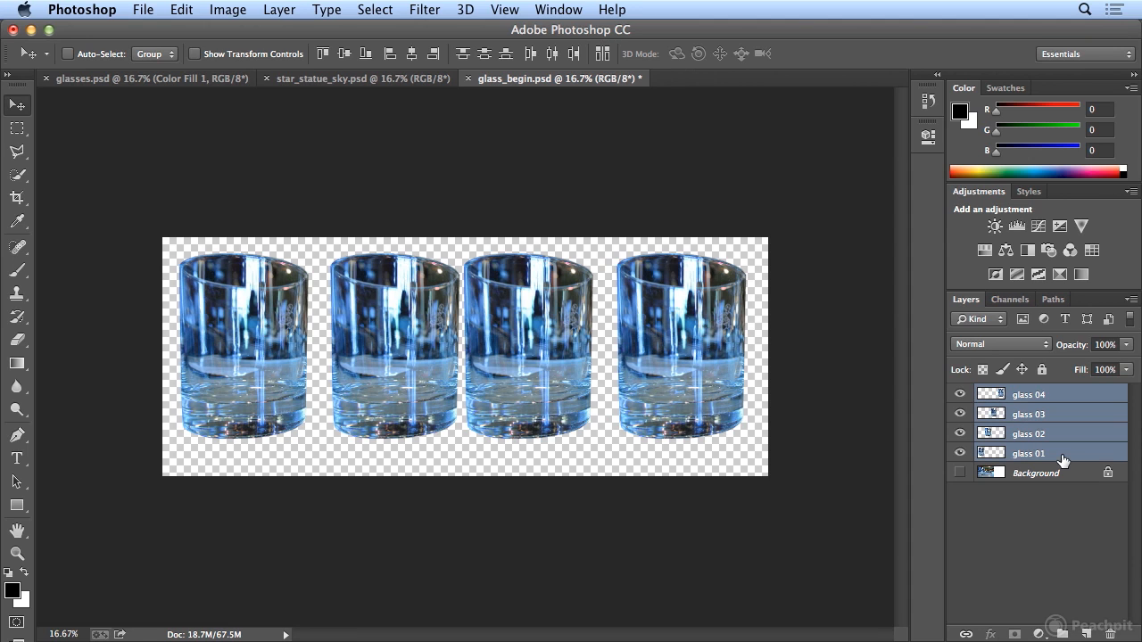
{"action": "left_click", "coordinate": [552, 54]}
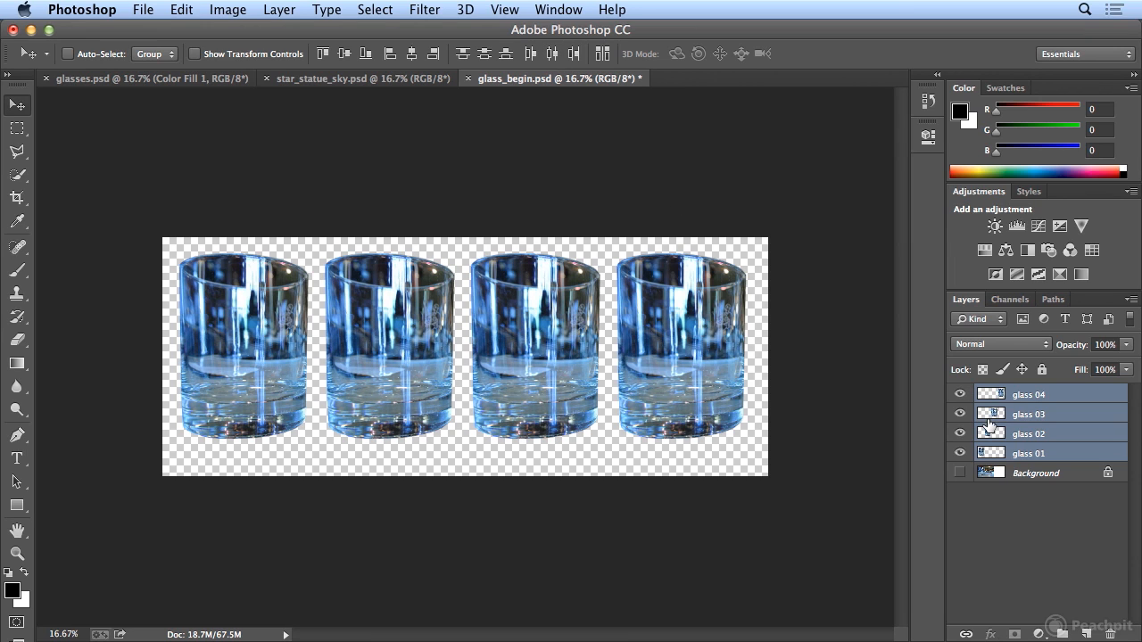
Toggle the visibility of the glass 01 layer to check which glass it holds
{"action": "left_click", "coordinate": [1062, 457]}
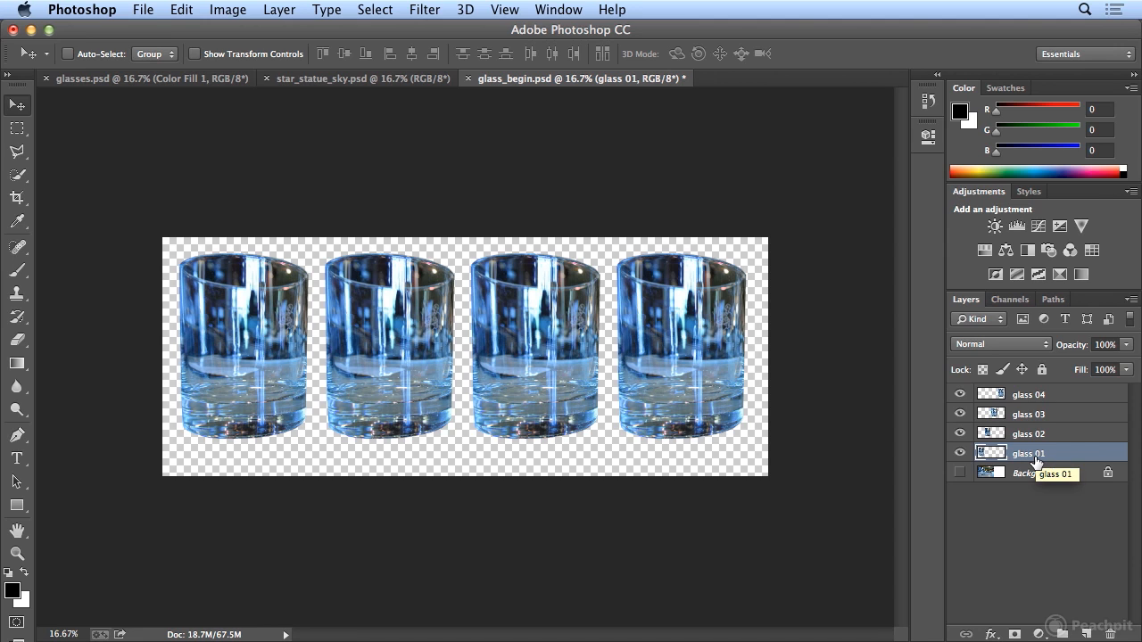
{"action": "left_click", "coordinate": [960, 453]}
{"action": "left_click", "coordinate": [962, 455]}
{"action": "left_click", "coordinate": [962, 455]}
{"action": "left_click", "coordinate": [962, 455]}
{"action": "left_click", "coordinate": [962, 455]}
{"action": "left_click", "coordinate": [962, 455]}
Recolor the glass 01 layer red with a Hue/Saturation adjustment, setting Hue to +138
{"action": "left_click", "coordinate": [216, 9]}
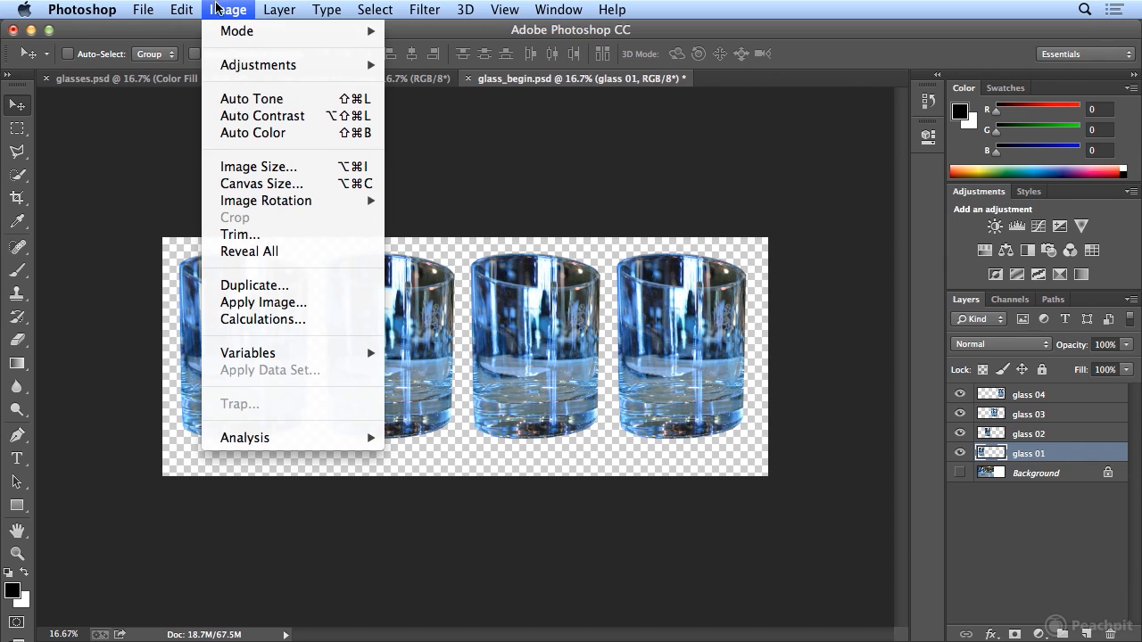
{"action": "mouse_move", "coordinate": [219, 71]}
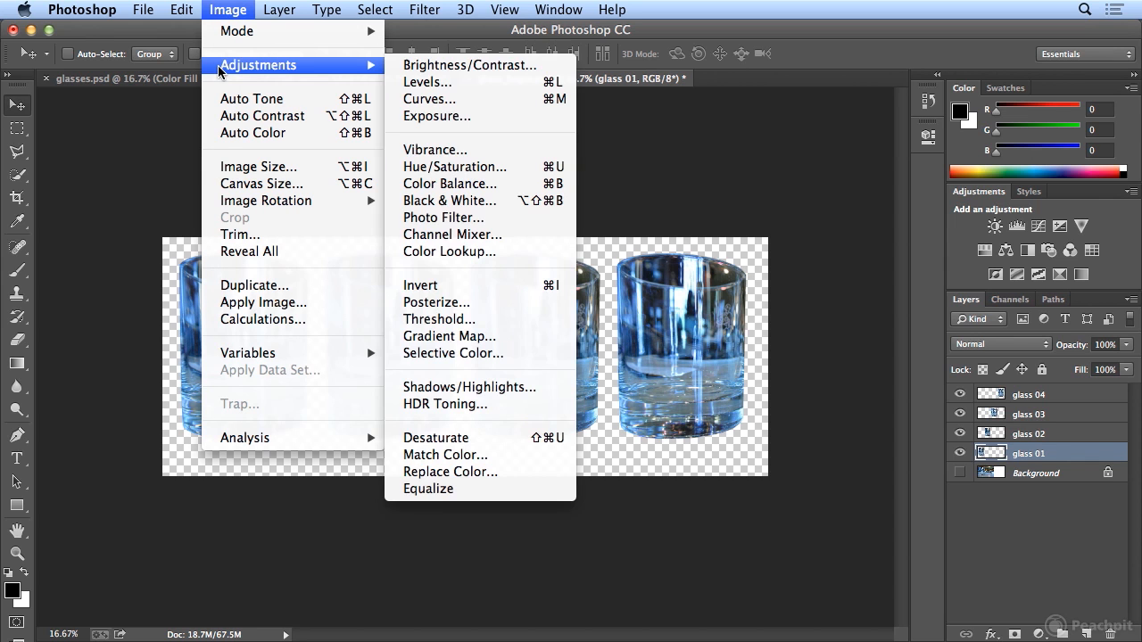
{"action": "left_click", "coordinate": [510, 167]}
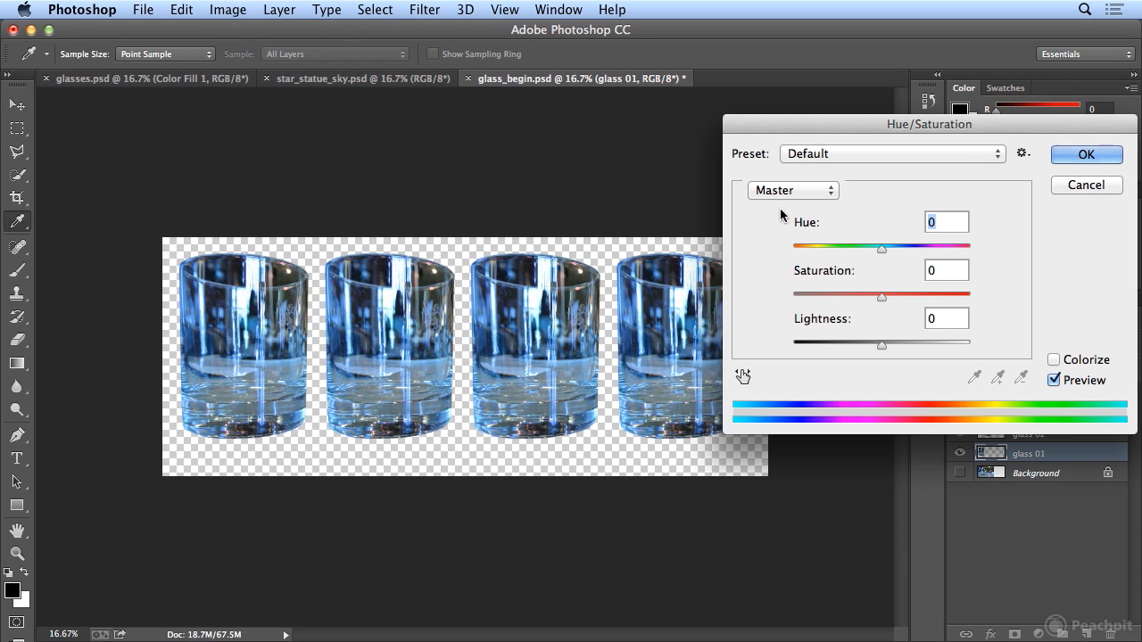
{"action": "left_click_drag", "start_coordinate": [878, 252], "coordinate": [955, 255]}
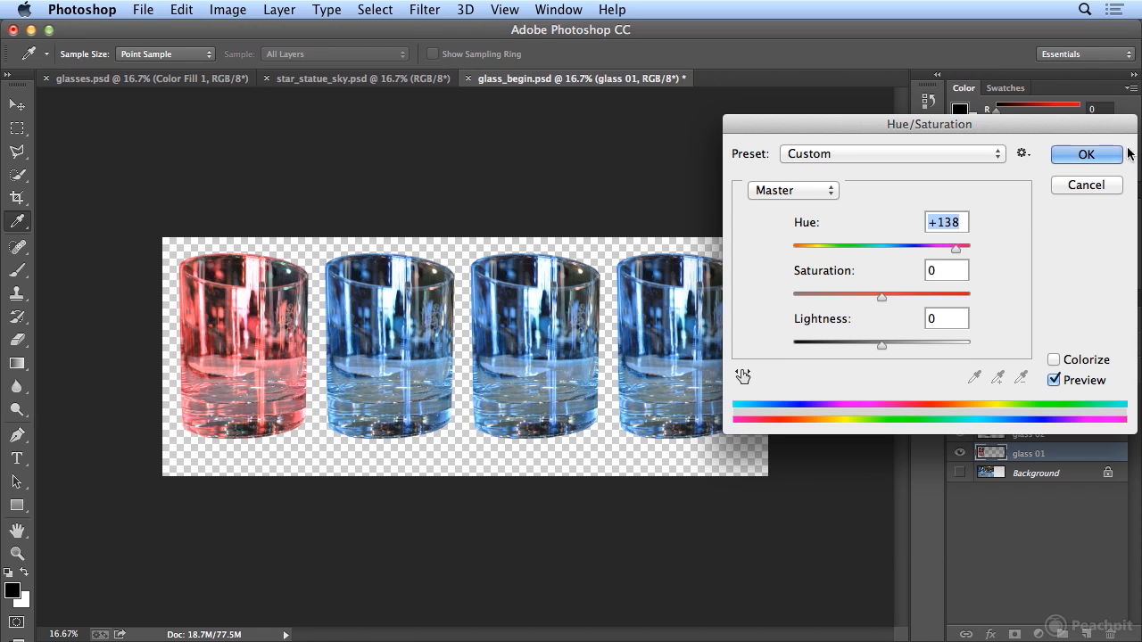
{"action": "left_click", "coordinate": [1079, 156]}
Rename the glass 01 layer as glass red
{"action": "double_click", "coordinate": [1038, 454]}
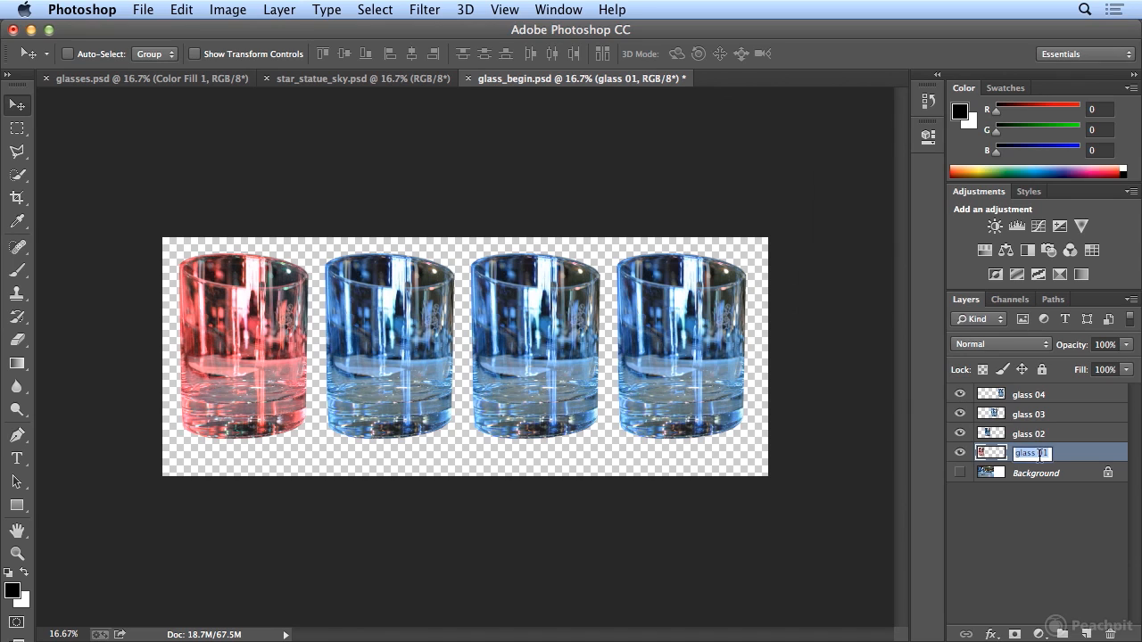
{"action": "type", "text": "glass red"}
{"action": "key", "text": "Return"}
Recolor the glass 02 layer green using Hue/Saturation with Hue -92, Saturation +6 and Lightness -18
{"action": "left_click", "coordinate": [1035, 437]}
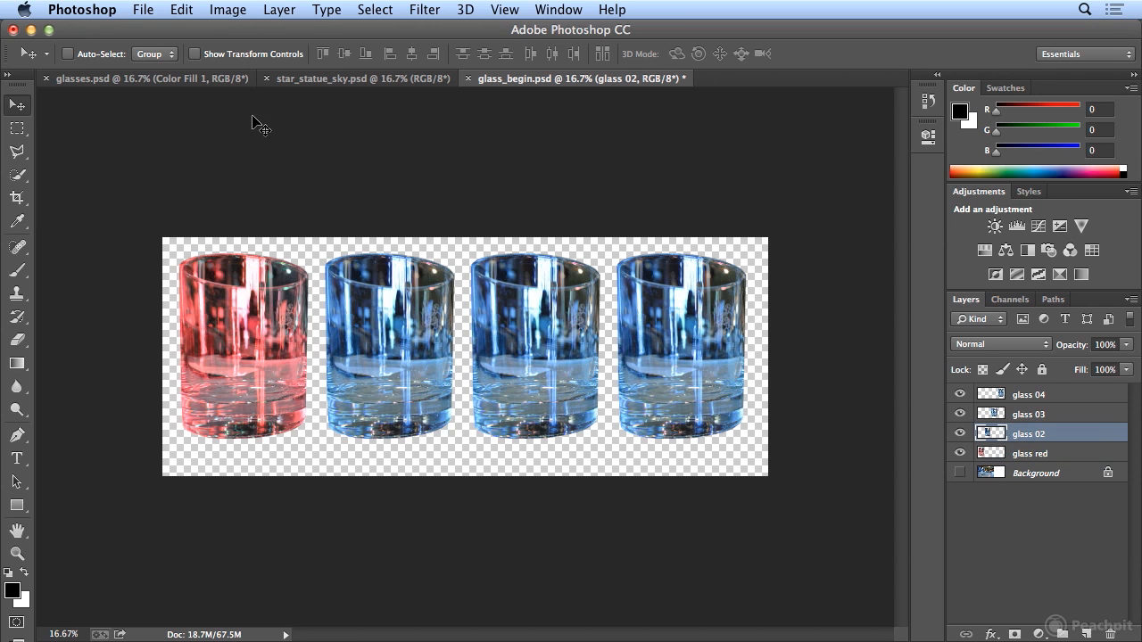
{"action": "left_click", "coordinate": [239, 12]}
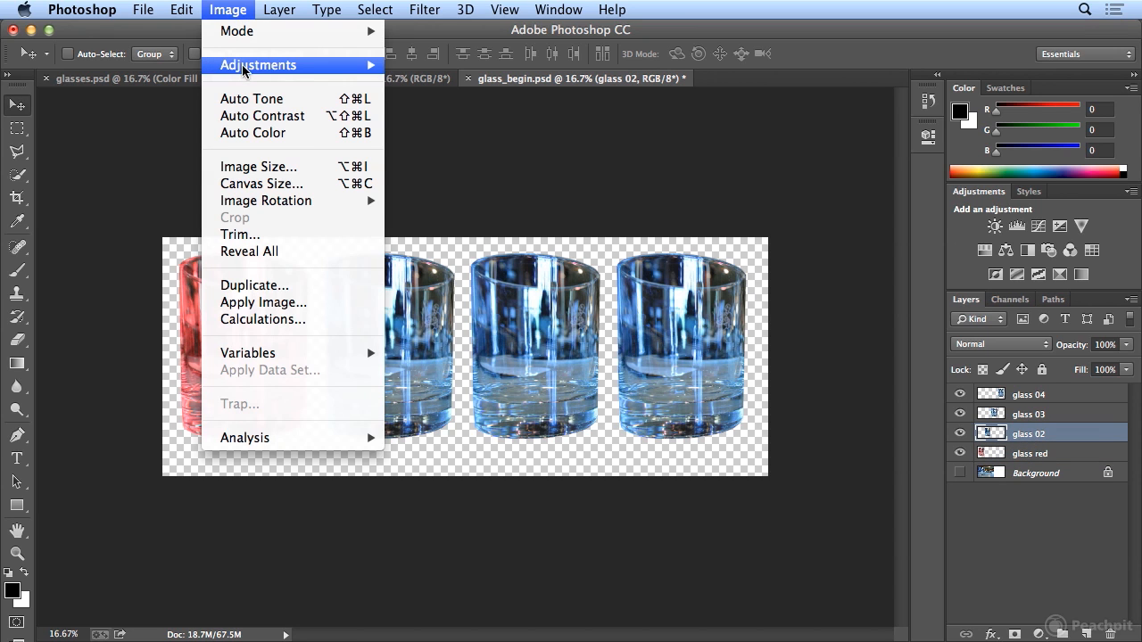
{"action": "mouse_move", "coordinate": [244, 68]}
{"action": "left_click", "coordinate": [457, 167]}
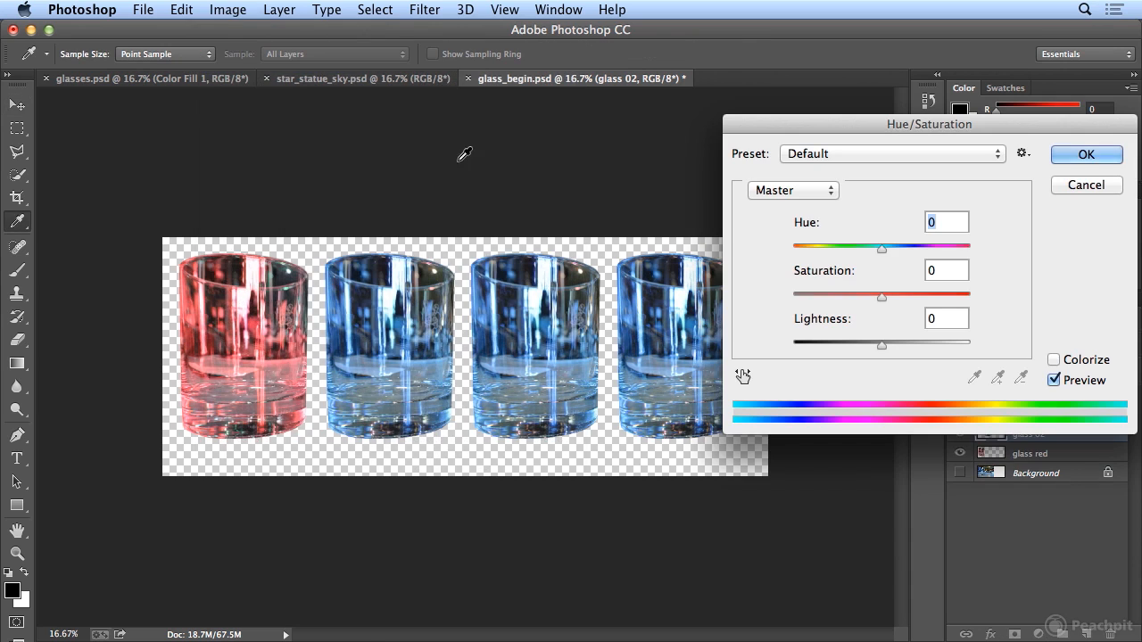
{"action": "left_click_drag", "start_coordinate": [883, 250], "coordinate": [829, 261]}
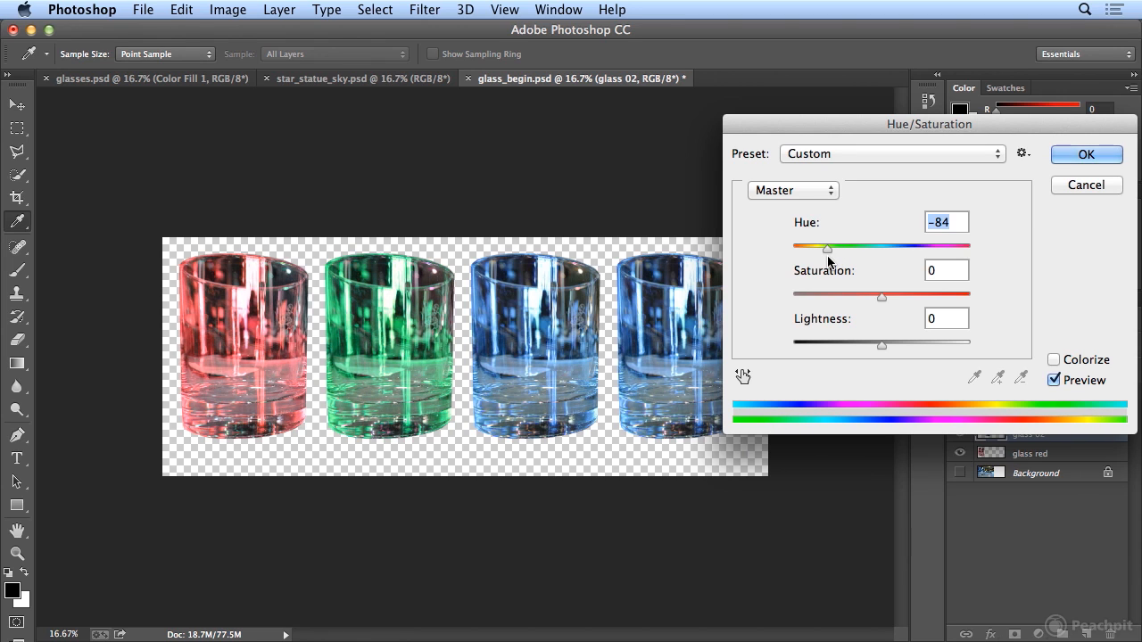
{"action": "mouse_move", "coordinate": [882, 298]}
{"action": "left_mouse_down"}
{"action": "mouse_move", "coordinate": [928, 303]}
{"action": "mouse_move", "coordinate": [887, 302]}
{"action": "left_mouse_up"}
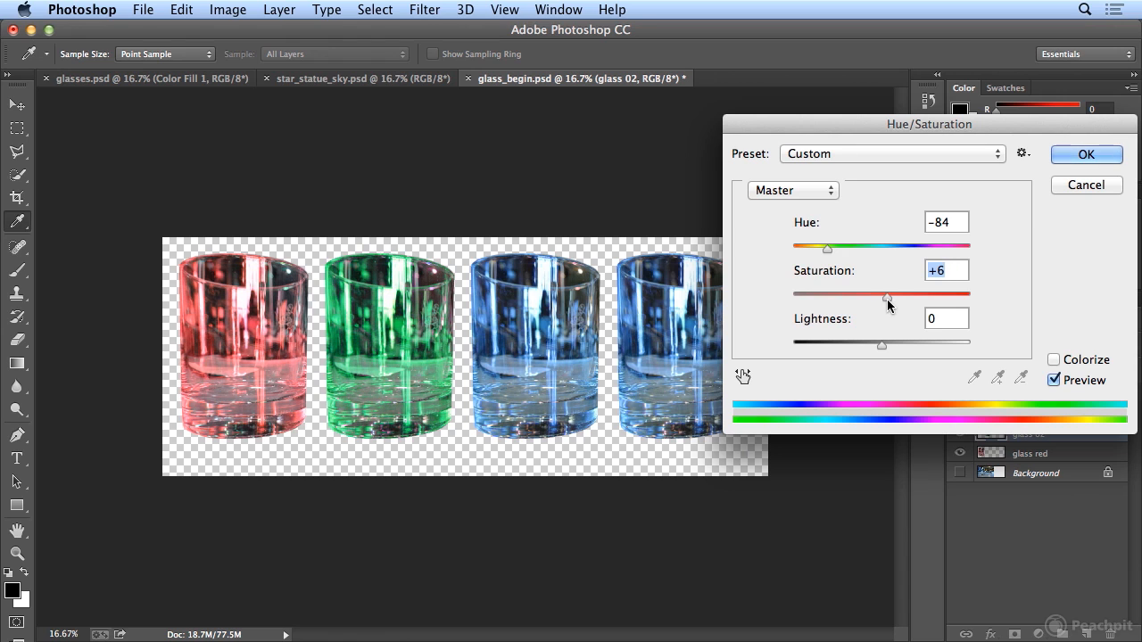
{"action": "mouse_move", "coordinate": [880, 344]}
{"action": "left_mouse_down"}
{"action": "mouse_move", "coordinate": [849, 345]}
{"action": "mouse_move", "coordinate": [926, 348]}
{"action": "mouse_move", "coordinate": [865, 347]}
{"action": "left_mouse_up"}
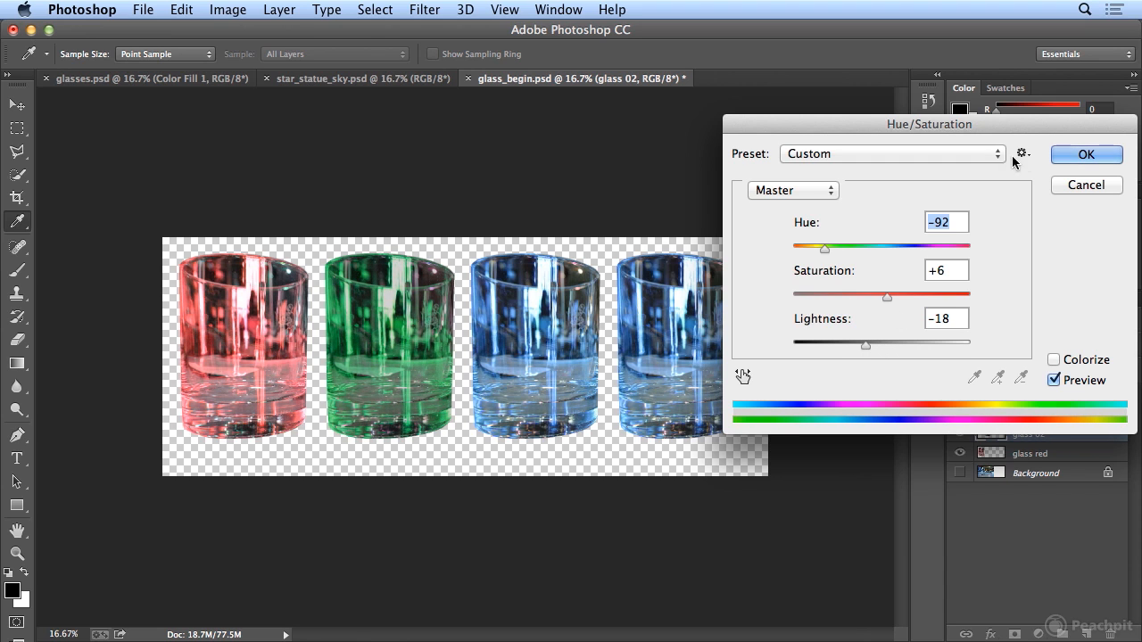
{"action": "left_click", "coordinate": [1076, 157]}
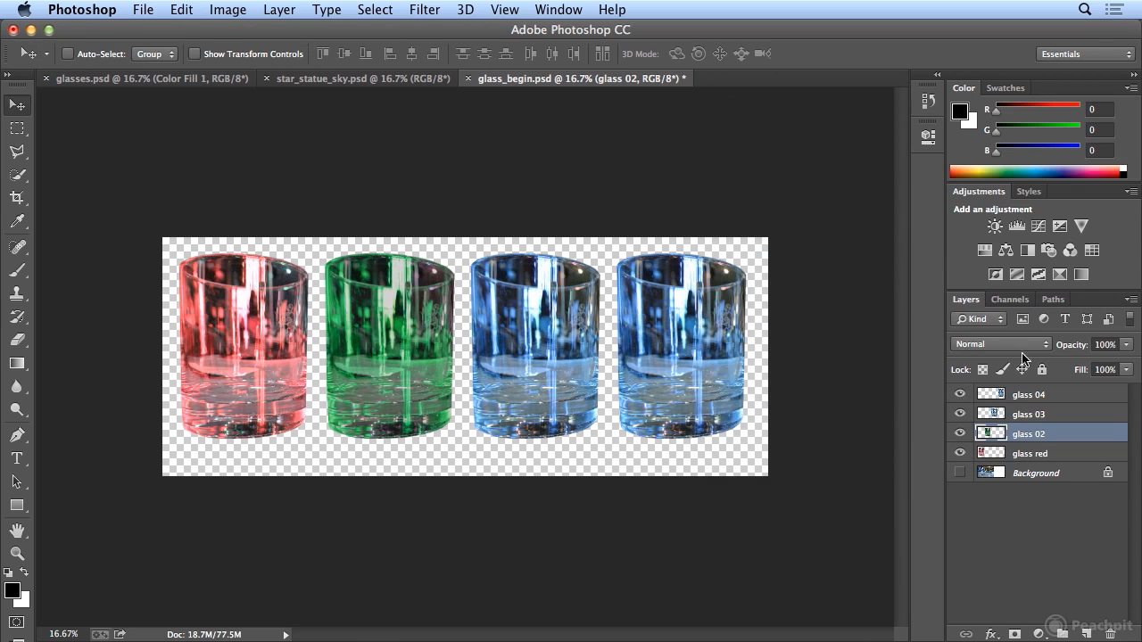
Recolor the glass 03 layer purple by raising its hue in Hue/Saturation
{"action": "left_click", "coordinate": [1024, 418]}
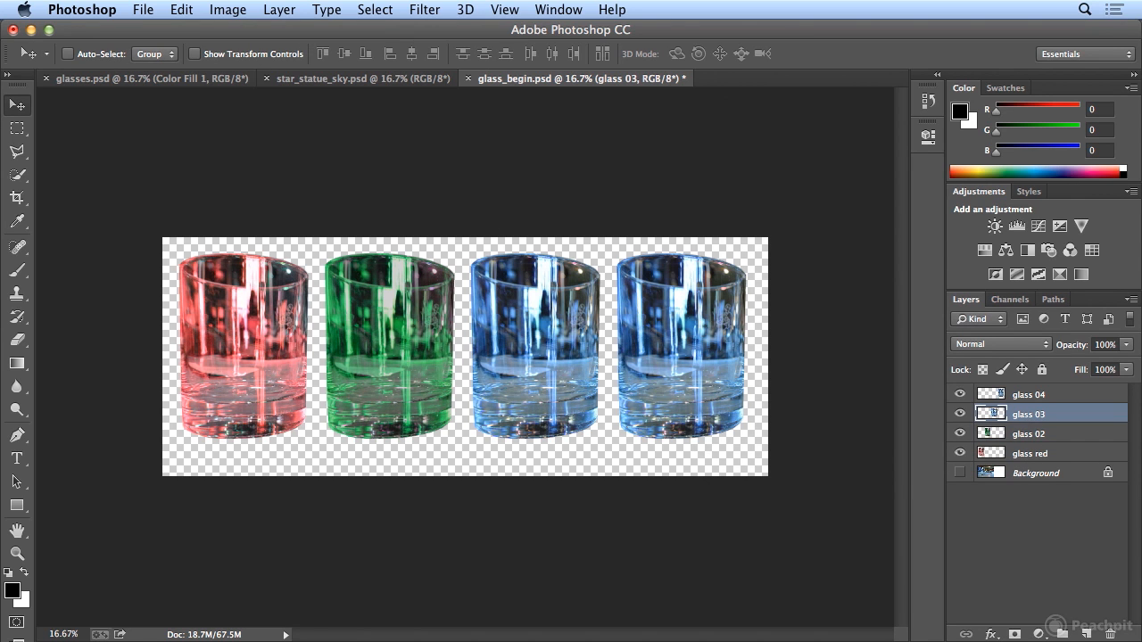
{"action": "left_click", "coordinate": [227, 9]}
{"action": "mouse_move", "coordinate": [247, 66]}
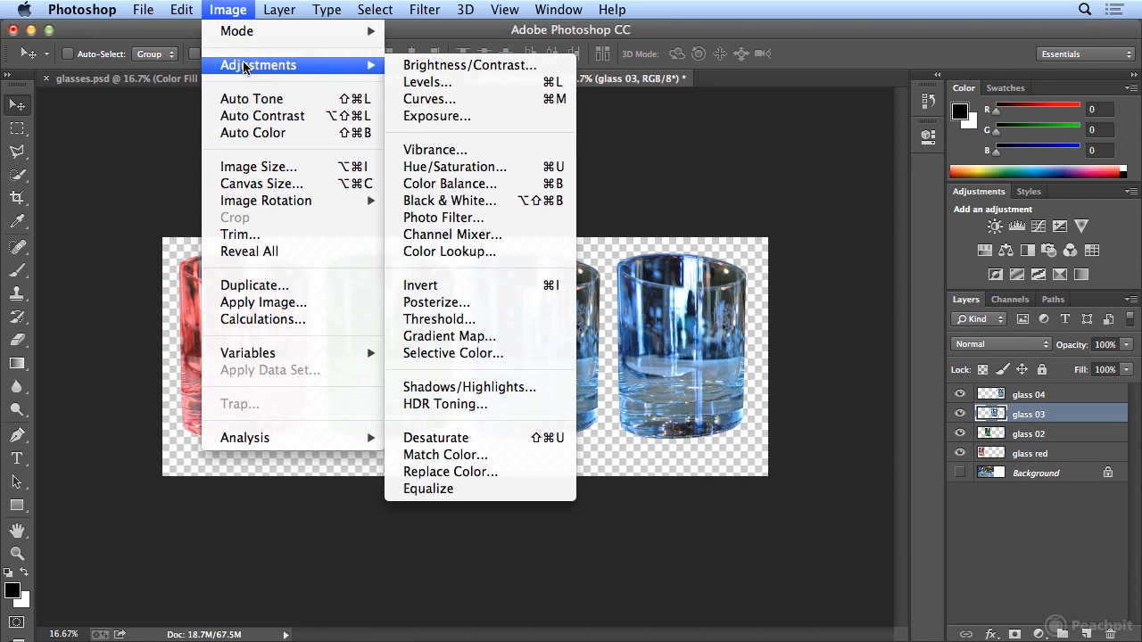
{"action": "left_click", "coordinate": [504, 169]}
{"action": "left_click_drag", "start_coordinate": [878, 257], "coordinate": [925, 255]}
{"action": "left_click", "coordinate": [1084, 156]}
{"action": "key", "text": "v"}
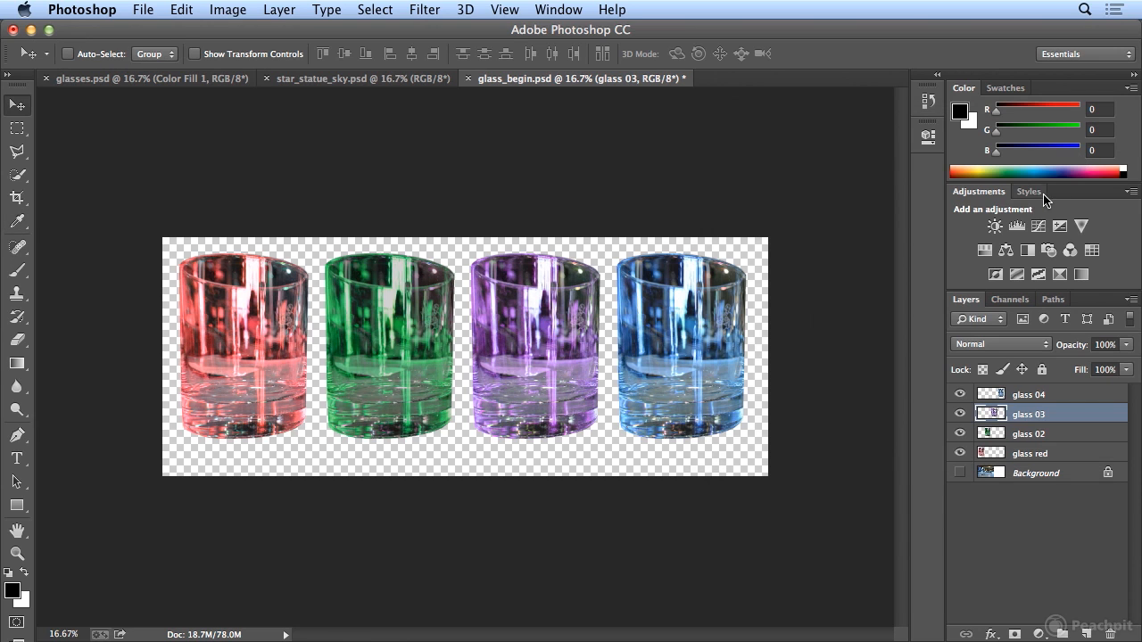
Rename the glass 03 layer as glass purple and the glass 02 layer as glass green
{"action": "double_click", "coordinate": [1035, 416]}
{"action": "type", "text": "purple"}
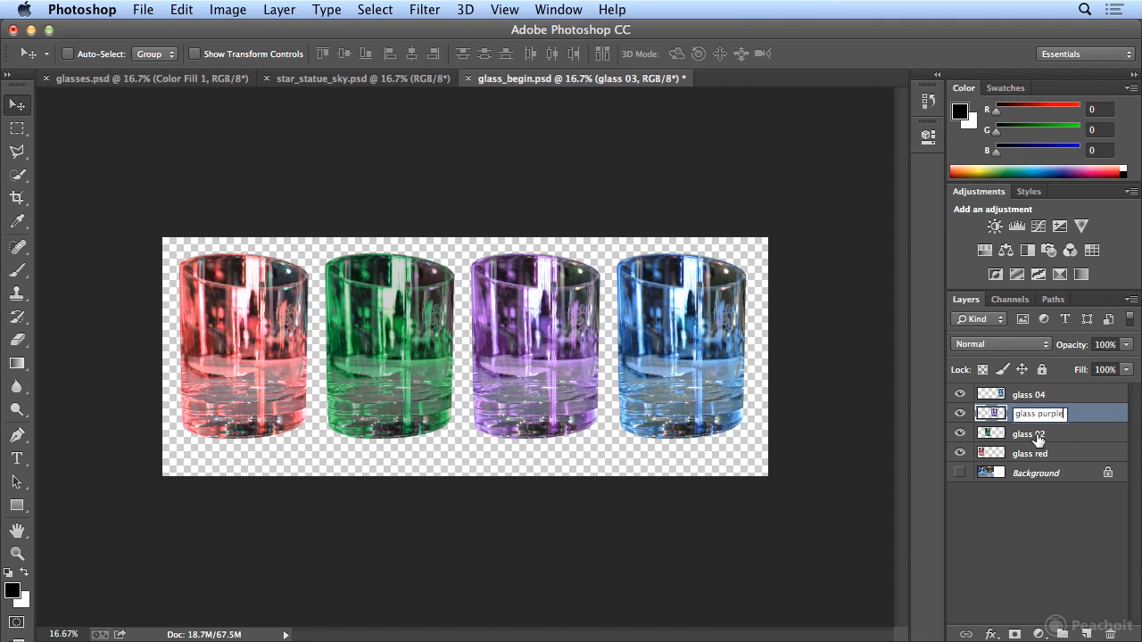
{"action": "double_click", "coordinate": [1040, 434]}
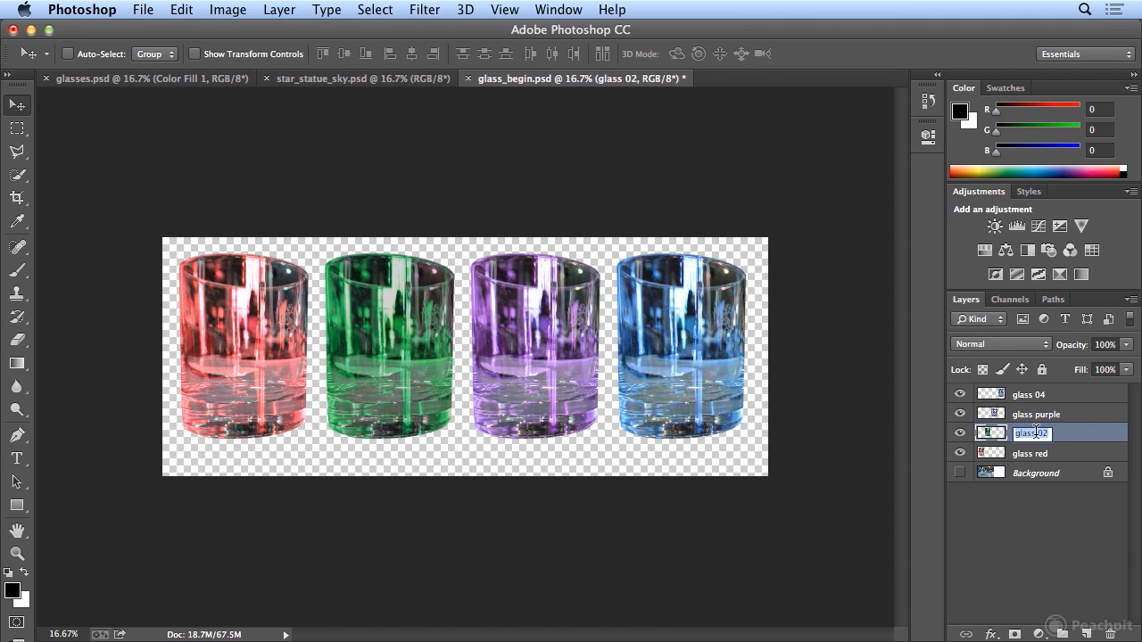
{"action": "type", "text": "green"}
{"action": "key", "text": "Return"}
With Auto-Select on, cluster the glasses in an overlapping group: blue and purple in front, green and red behind and slightly higher
{"action": "mouse_move", "coordinate": [701, 333]}
{"action": "left_mouse_down"}
{"action": "mouse_move", "coordinate": [714, 333]}
{"action": "mouse_move", "coordinate": [689, 335]}
{"action": "left_mouse_up"}
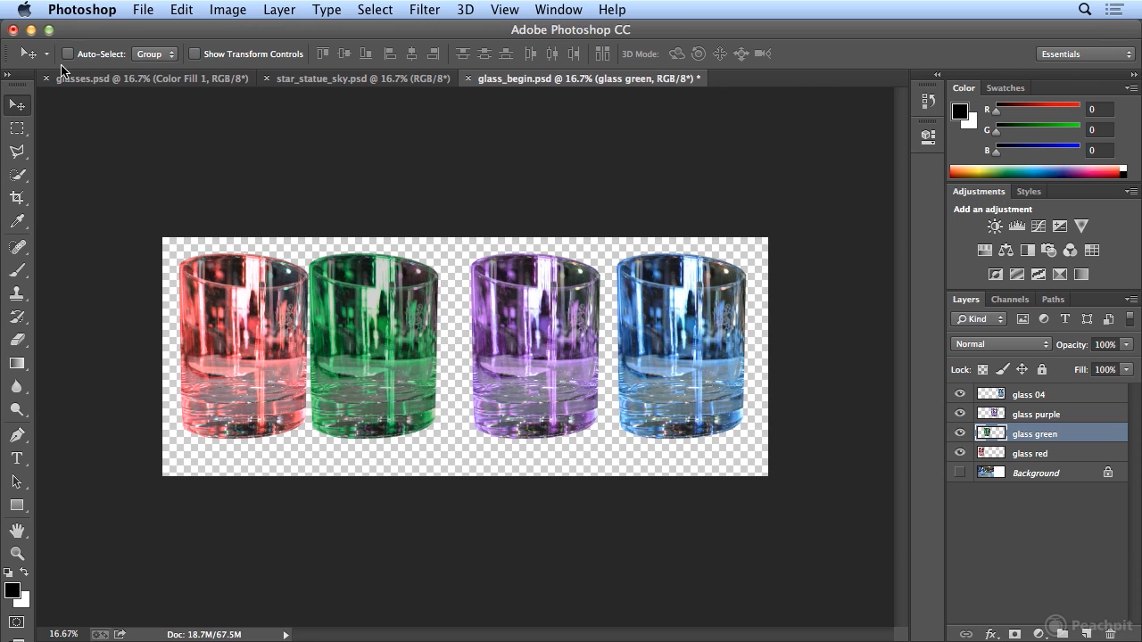
{"action": "left_click_drag", "start_coordinate": [357, 310], "coordinate": [406, 311]}
{"action": "left_click_drag", "start_coordinate": [546, 342], "coordinate": [506, 361]}
{"action": "left_click_drag", "start_coordinate": [693, 362], "coordinate": [384, 381]}
{"action": "left_click_drag", "start_coordinate": [268, 352], "coordinate": [568, 354]}
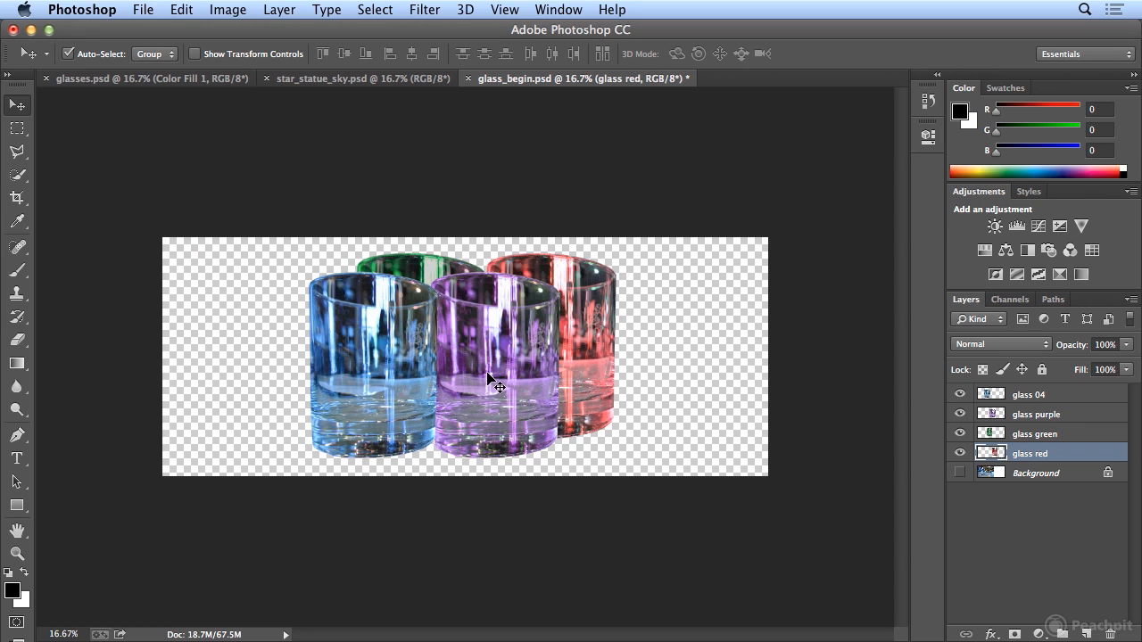
Rename the glass 04 layer as glass blue and lower its opacity to 89%
{"action": "left_click", "coordinate": [1041, 398]}
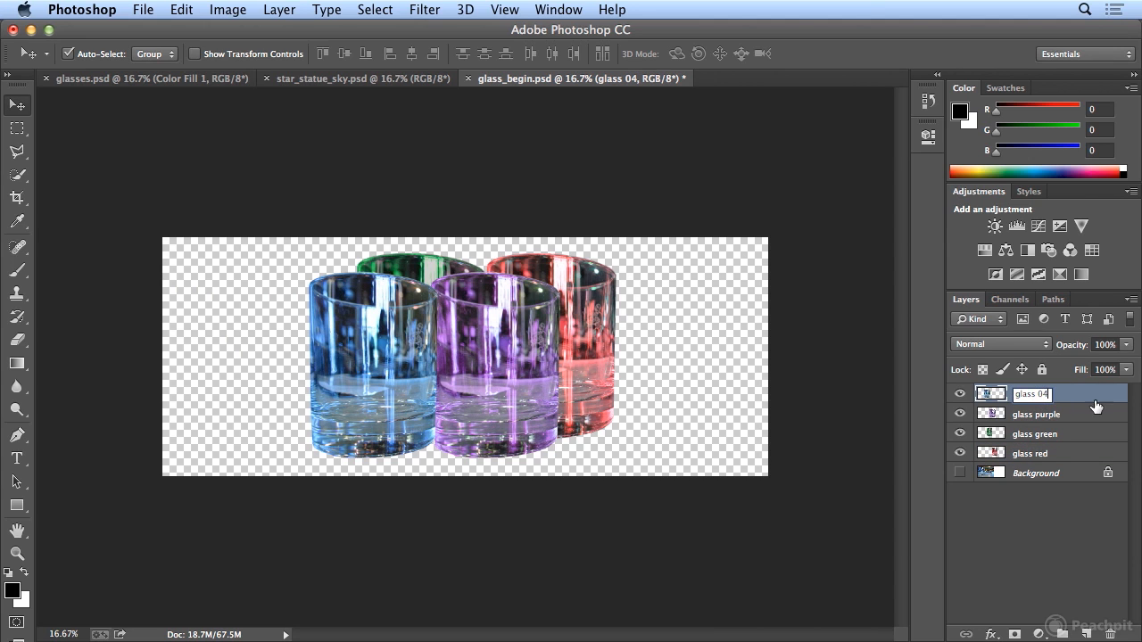
{"action": "key", "text": "BackSpace"}
{"action": "key", "text": "Return"}
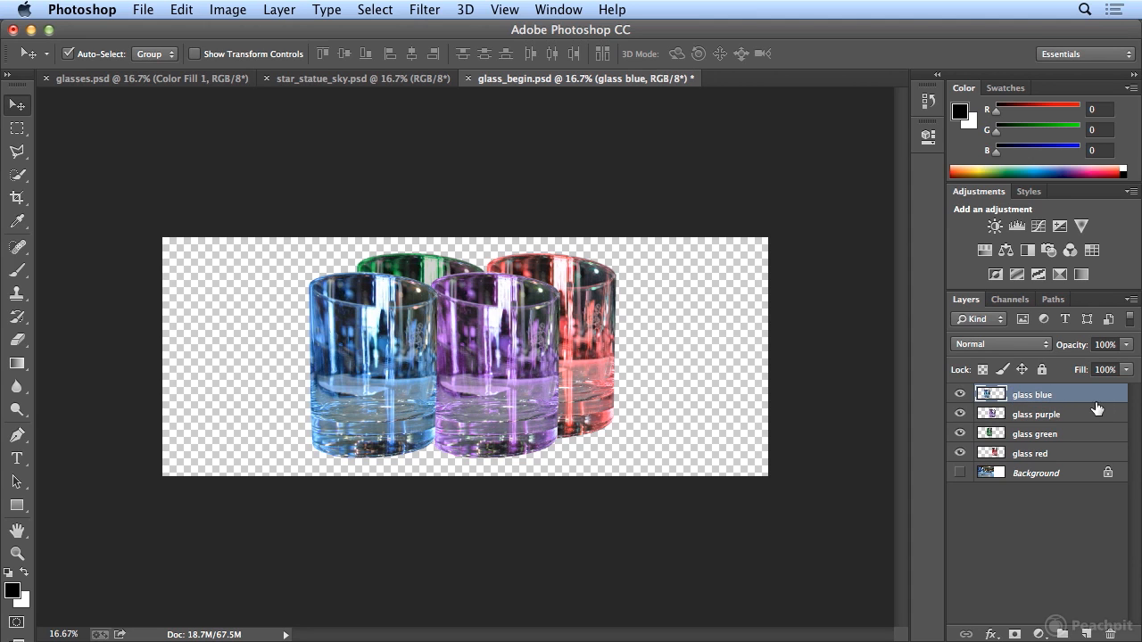
{"action": "mouse_move", "coordinate": [1126, 353]}
{"action": "left_mouse_down"}
{"action": "mouse_move", "coordinate": [1128, 368]}
{"action": "mouse_move", "coordinate": [1112, 367]}
{"action": "mouse_move", "coordinate": [1123, 369]}
{"action": "left_mouse_up"}
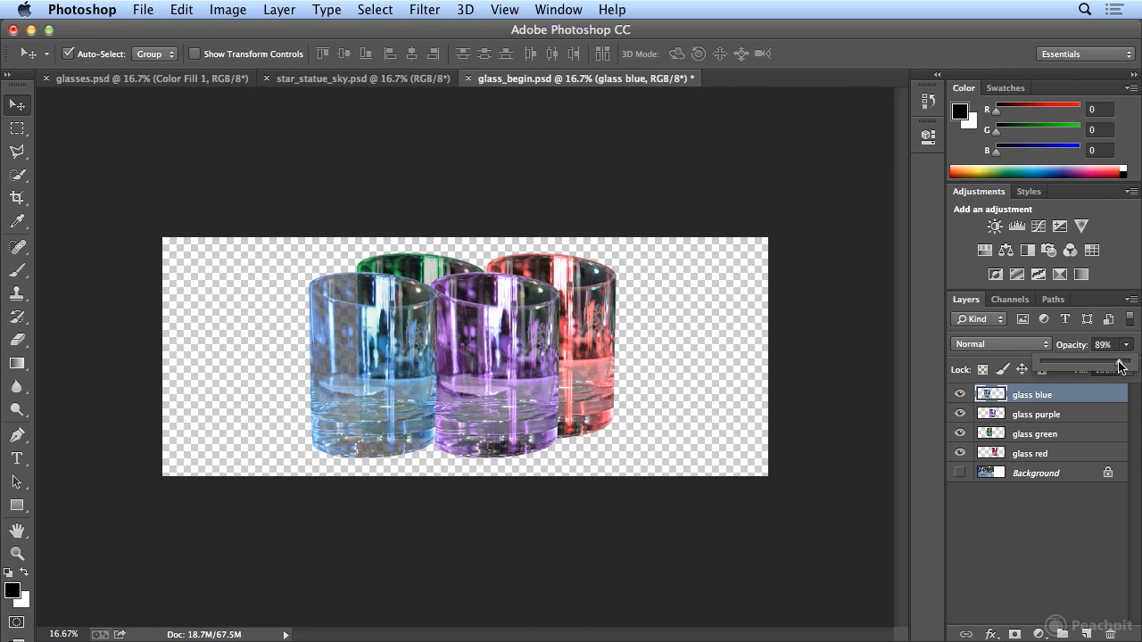
Nudge the purple glass slightly left behind the blue one and slightly reduce the glass purple layer's opacity
{"action": "left_click_drag", "start_coordinate": [552, 378], "coordinate": [546, 379]}
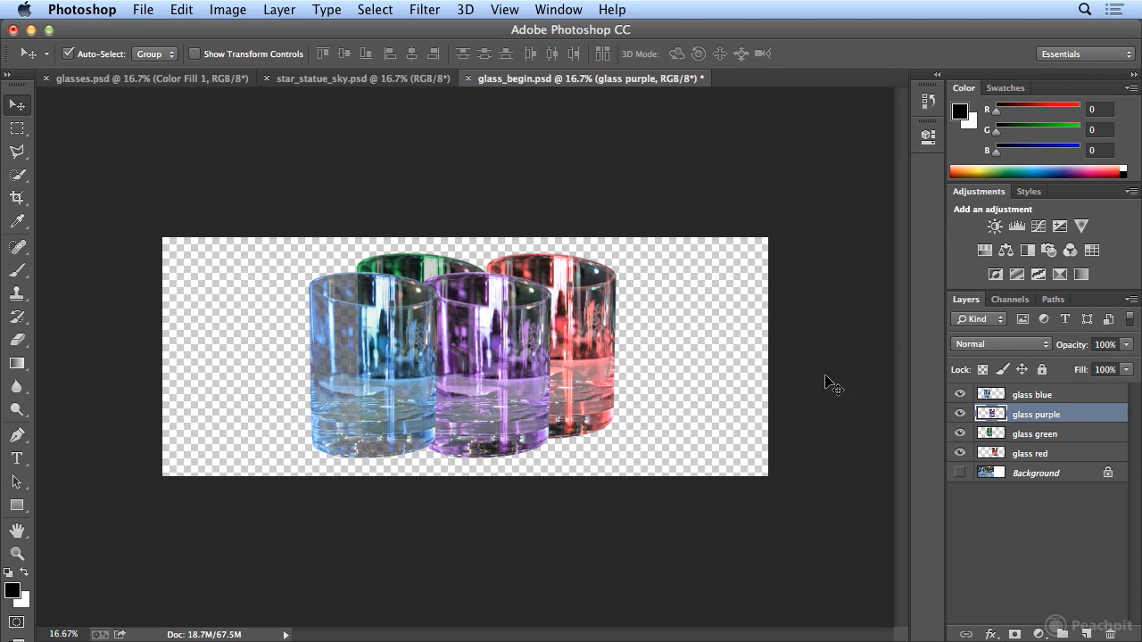
{"action": "left_click", "coordinate": [1126, 346]}
{"action": "left_click_drag", "start_coordinate": [1131, 369], "coordinate": [1122, 372]}
Lower the opacity of the glass red layer to 91% and the glass green layer to 92%
{"action": "left_click", "coordinate": [627, 360]}
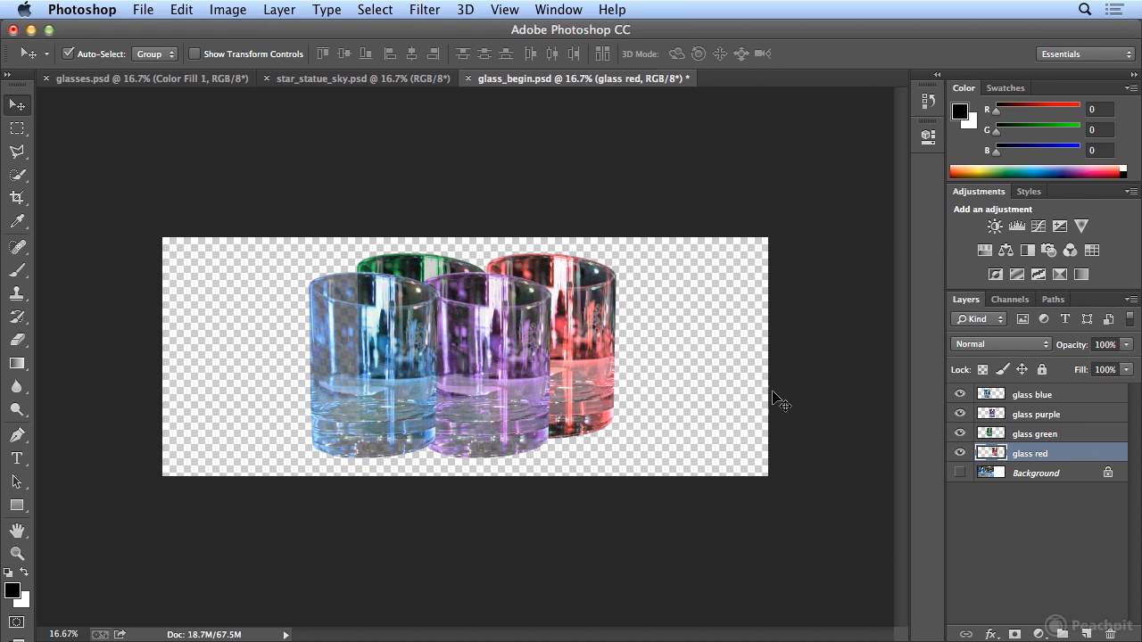
{"action": "left_click", "coordinate": [1127, 345]}
{"action": "mouse_move", "coordinate": [1130, 364]}
{"action": "left_mouse_down"}
{"action": "mouse_move", "coordinate": [1105, 369]}
{"action": "mouse_move", "coordinate": [1122, 368]}
{"action": "left_mouse_up"}
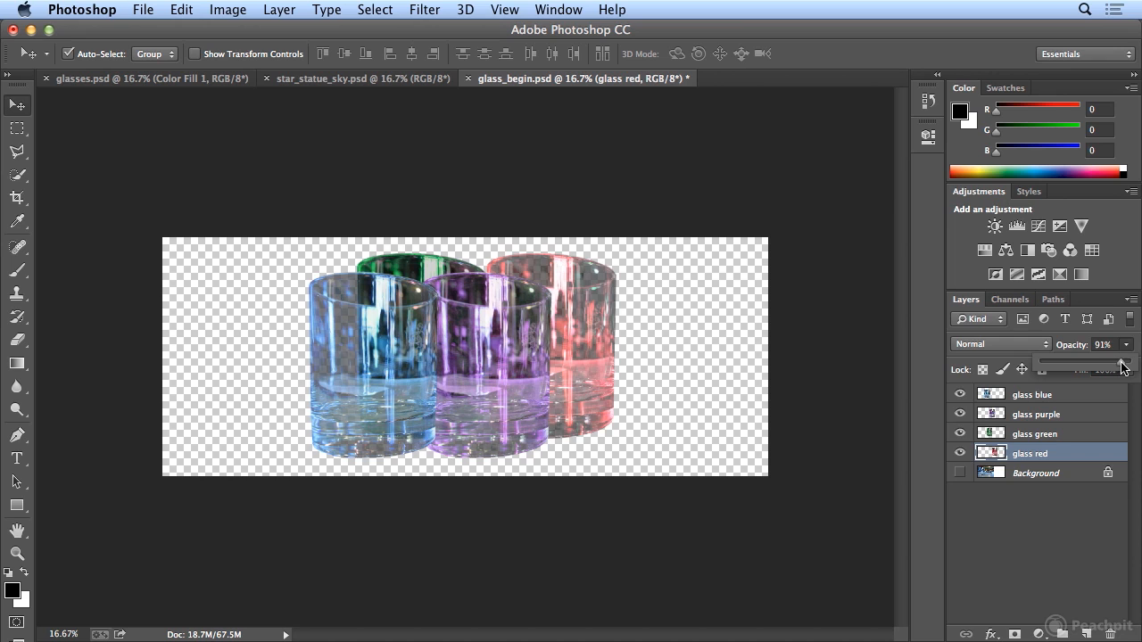
{"action": "left_click", "coordinate": [1039, 435]}
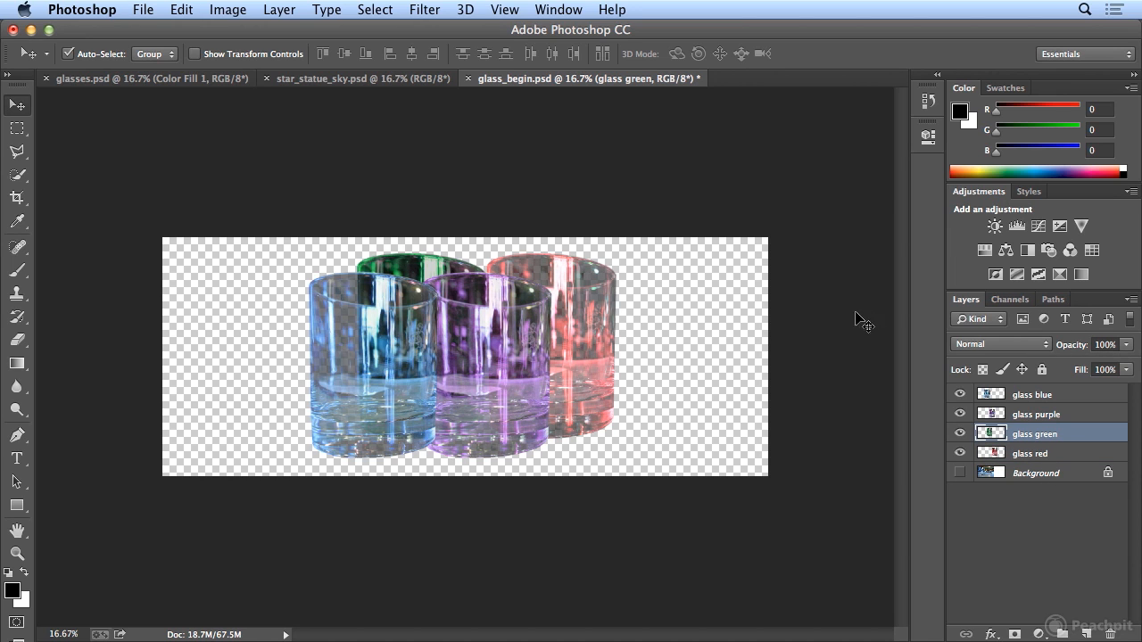
{"action": "left_click", "coordinate": [1130, 348]}
{"action": "mouse_move", "coordinate": [1122, 364]}
{"action": "left_mouse_down"}
{"action": "mouse_move", "coordinate": [1097, 369]}
{"action": "mouse_move", "coordinate": [1123, 373]}
{"action": "left_mouse_up"}
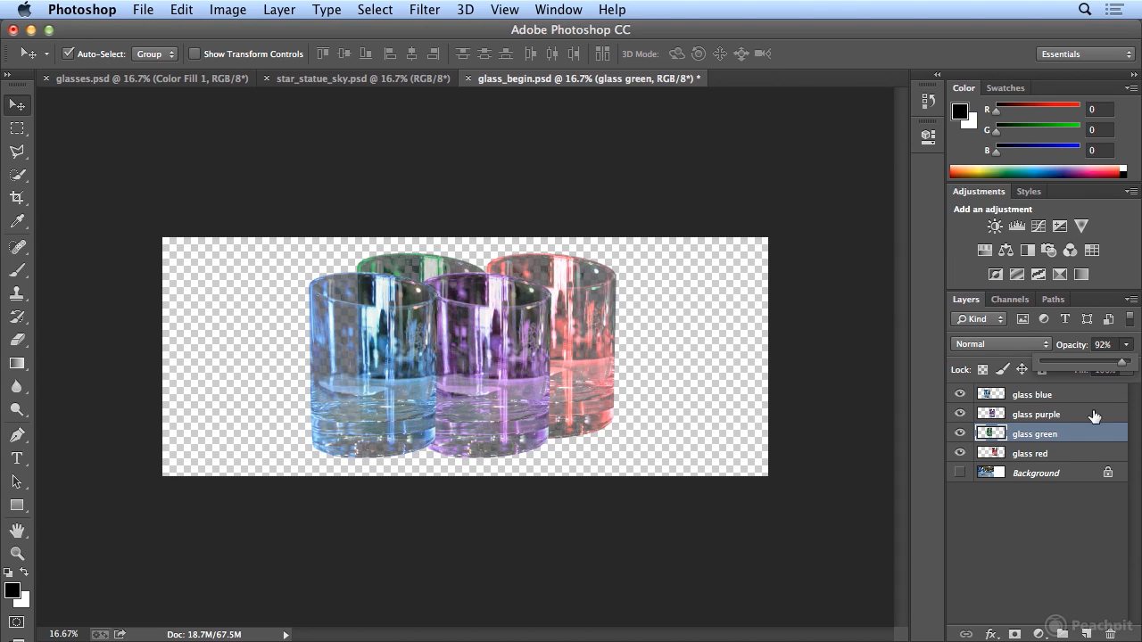
Move the glass green layer to the top of the layer stack, above glass blue
{"action": "left_click", "coordinate": [1079, 439]}
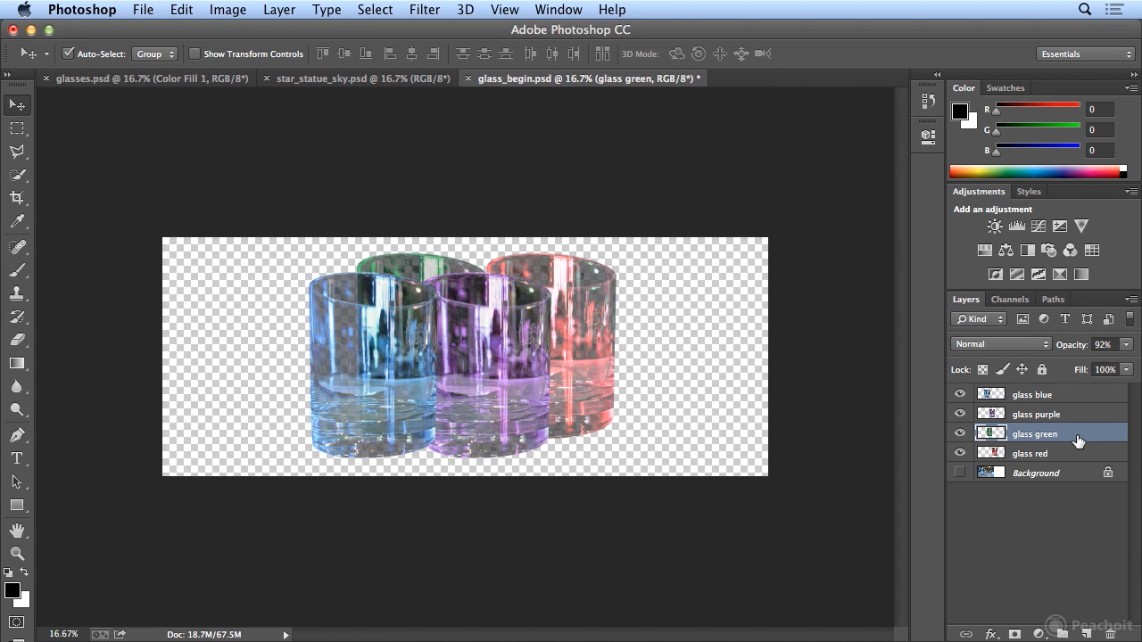
{"action": "left_click_drag", "start_coordinate": [1078, 439], "coordinate": [1079, 392]}
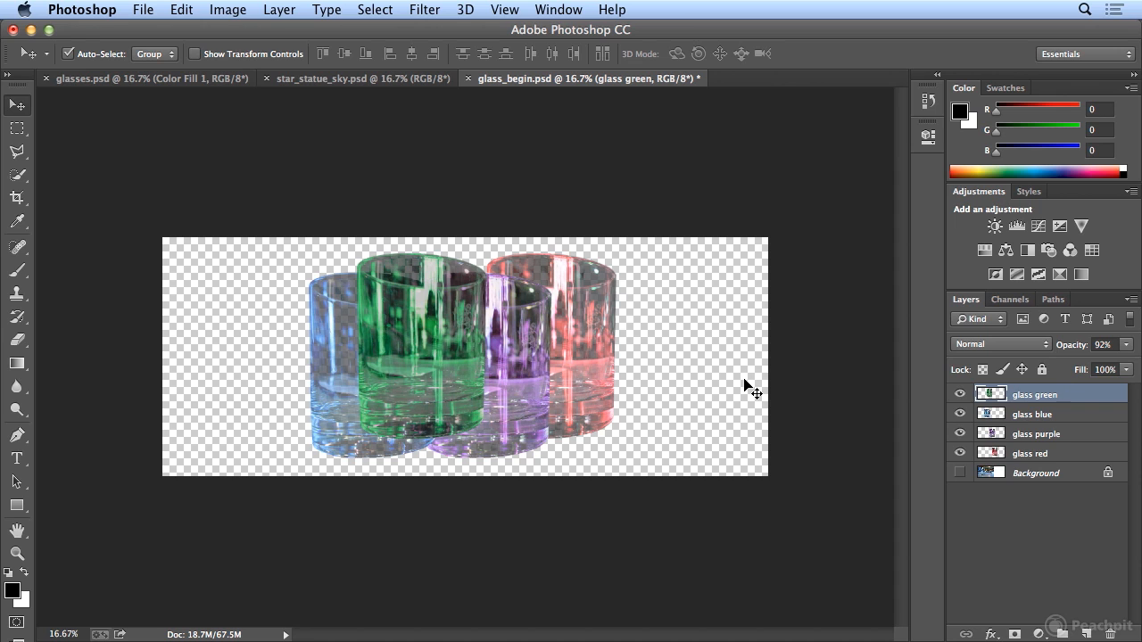
Extend the canvas upward with the Crop tool to add transparent space above the glasses
{"action": "left_click", "coordinate": [17, 197]}
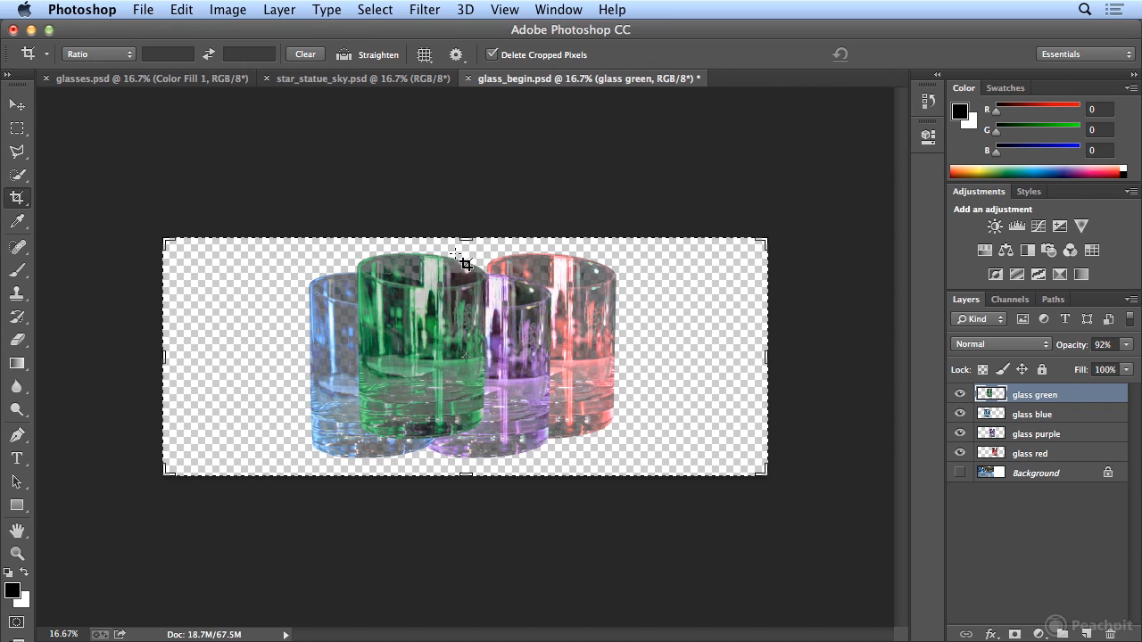
{"action": "left_click_drag", "start_coordinate": [464, 238], "coordinate": [464, 196]}
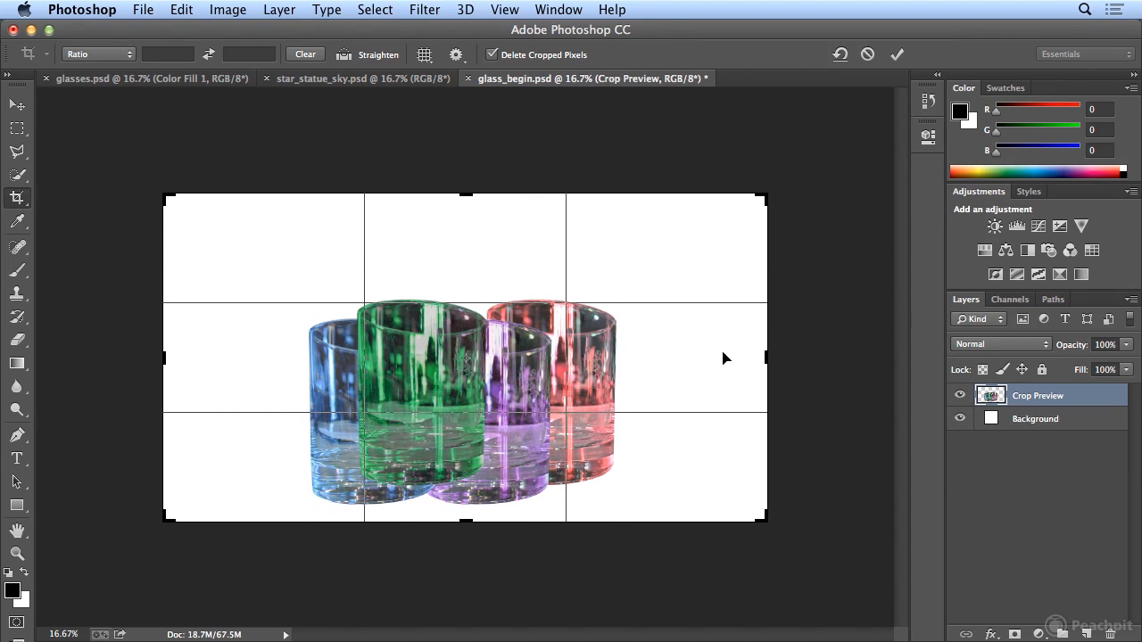
{"action": "key", "text": "Return"}
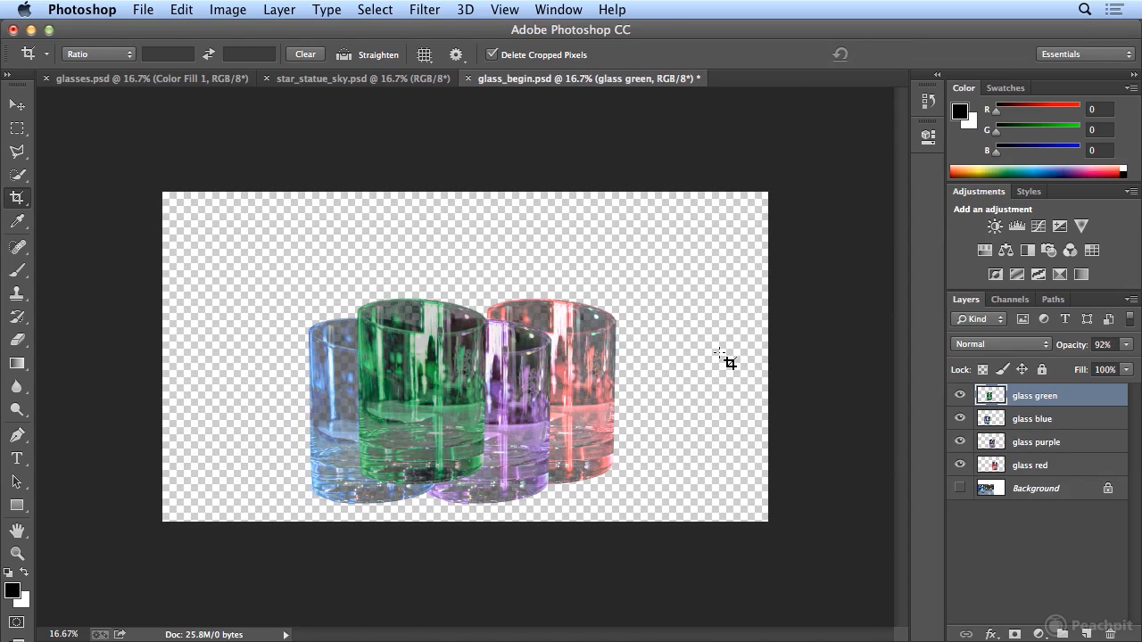
Spread the four glasses apart with the Move tool, shifting blue, purple and green up and left and raising red
{"action": "key", "text": "v"}
{"action": "left_click_drag", "start_coordinate": [388, 435], "coordinate": [292, 401]}
{"action": "left_click_drag", "start_coordinate": [441, 392], "coordinate": [408, 377]}
{"action": "left_click_drag", "start_coordinate": [462, 412], "coordinate": [446, 403]}
{"action": "left_click_drag", "start_coordinate": [576, 433], "coordinate": [593, 369]}
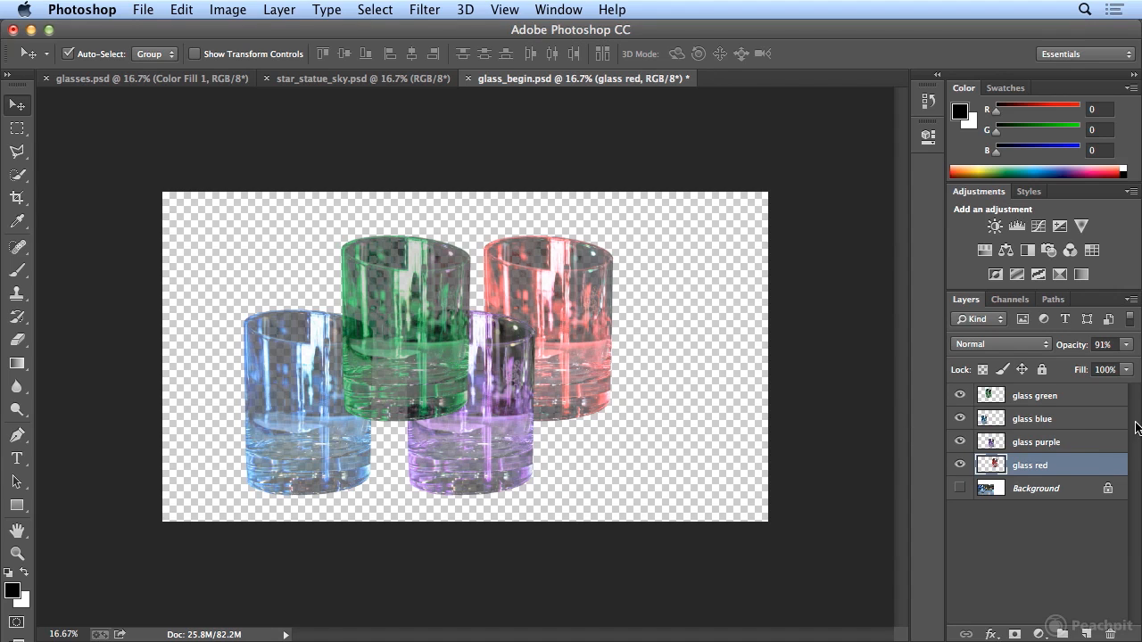
Place the glass red layer directly below glass green and bring the red and blue glasses in closer to the green one
{"action": "left_click_drag", "start_coordinate": [1062, 466], "coordinate": [1066, 417]}
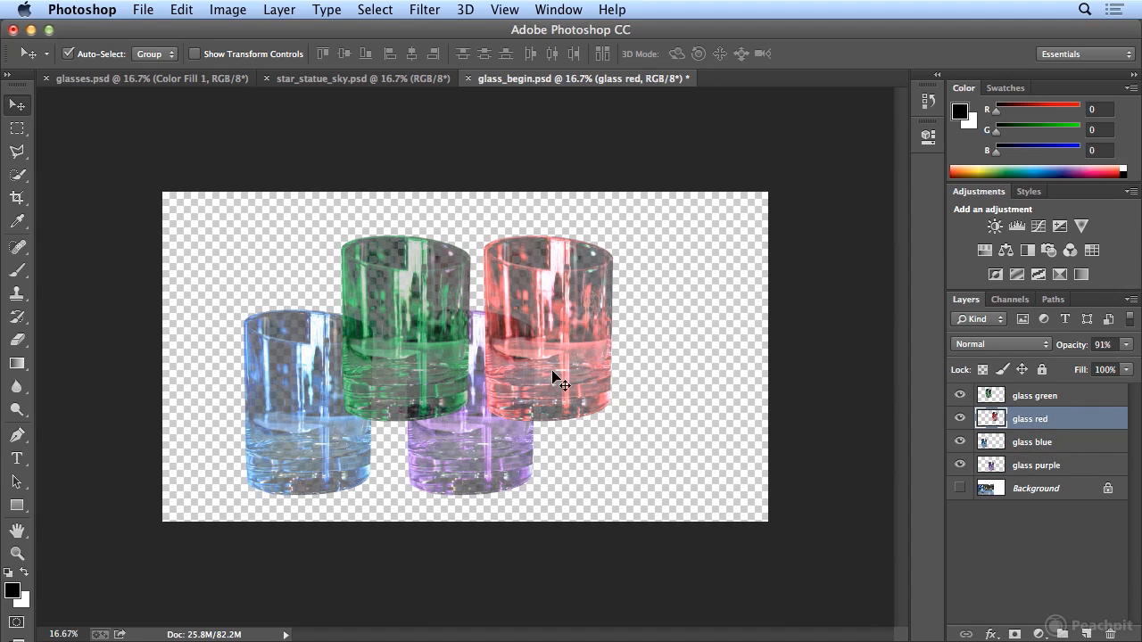
{"action": "left_click_drag", "start_coordinate": [561, 375], "coordinate": [488, 417]}
{"action": "mouse_move", "coordinate": [369, 446]}
{"action": "left_mouse_down"}
{"action": "mouse_move", "coordinate": [357, 436]}
{"action": "mouse_move", "coordinate": [381, 440]}
{"action": "left_mouse_up"}
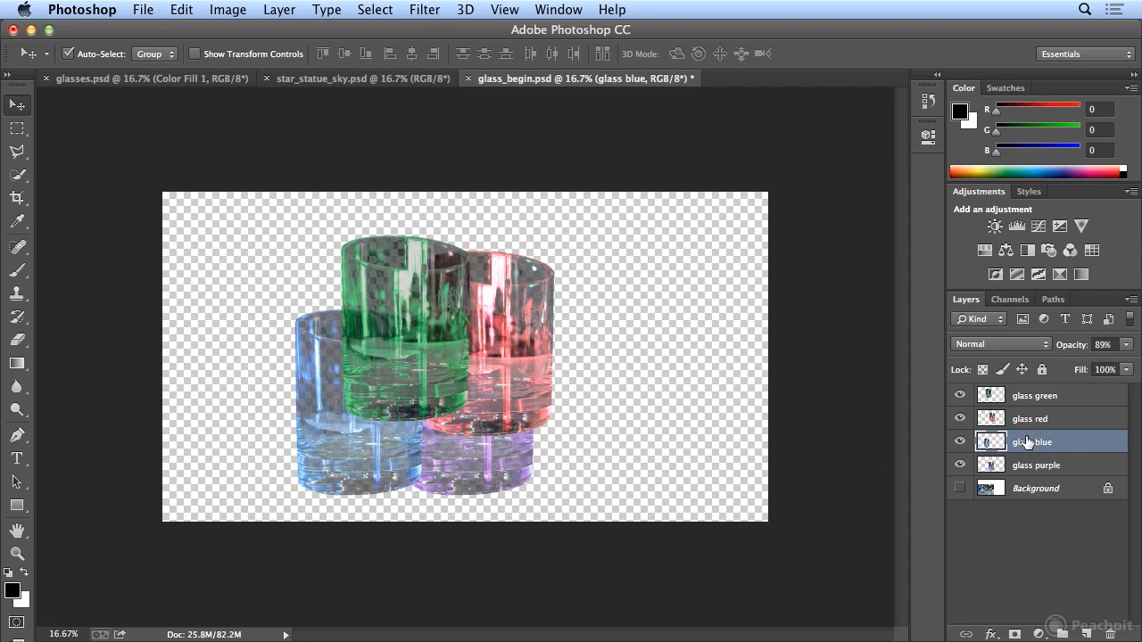
Add a white (ffffff) Solid Color fill layer directly above the Background layer
{"action": "left_click", "coordinate": [1033, 489]}
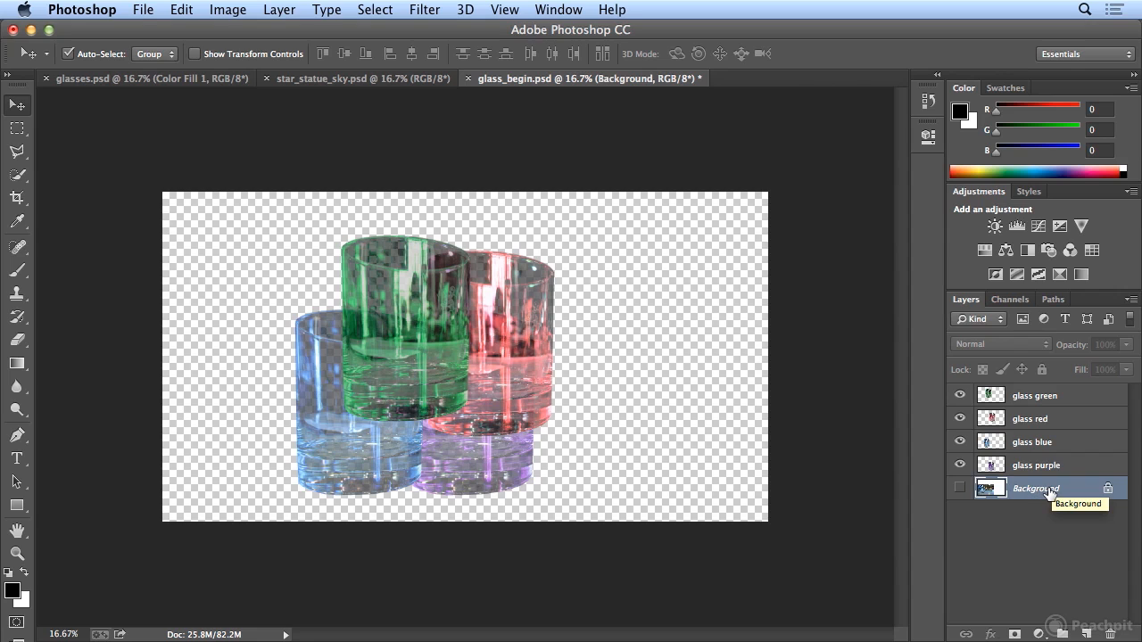
{"action": "left_click", "coordinate": [1040, 634]}
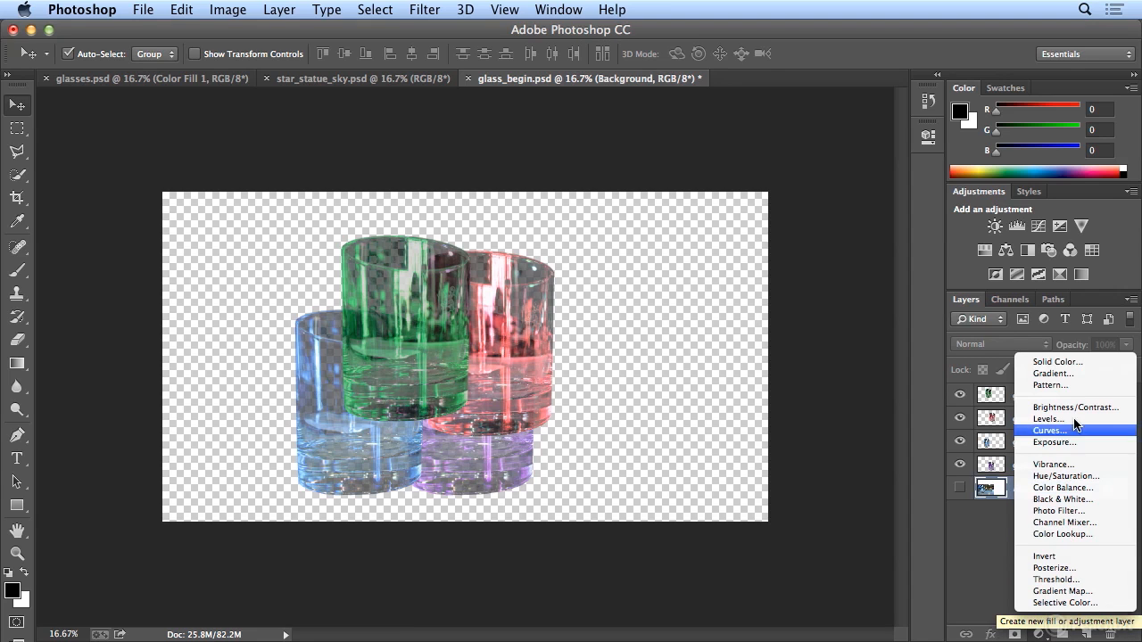
{"action": "left_click", "coordinate": [1071, 361]}
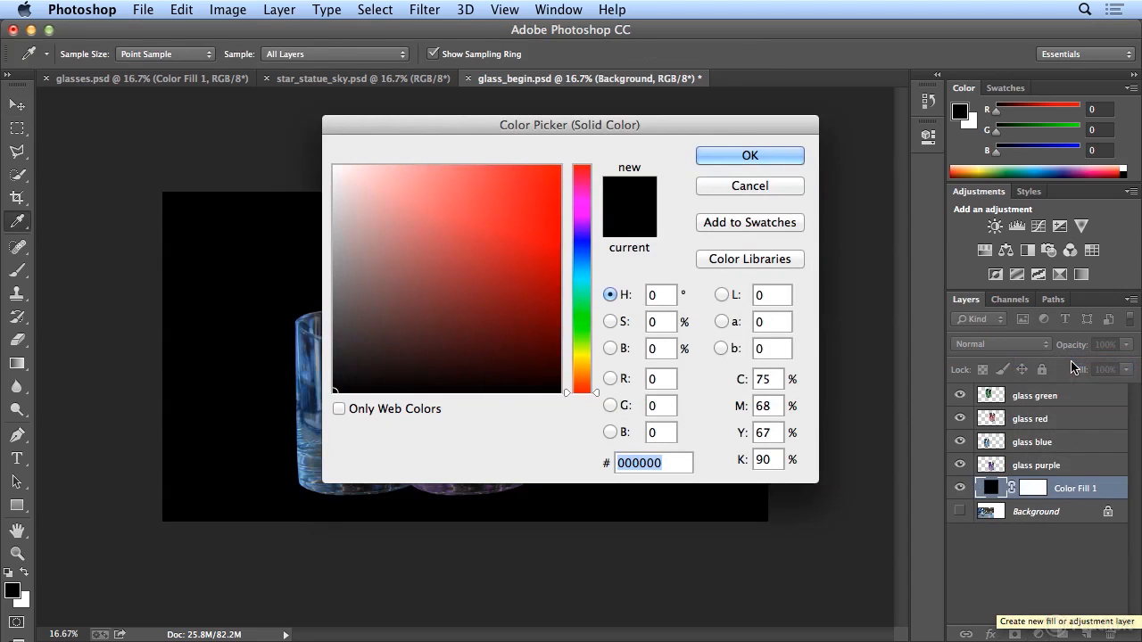
{"action": "left_click_drag", "start_coordinate": [492, 271], "coordinate": [327, 160]}
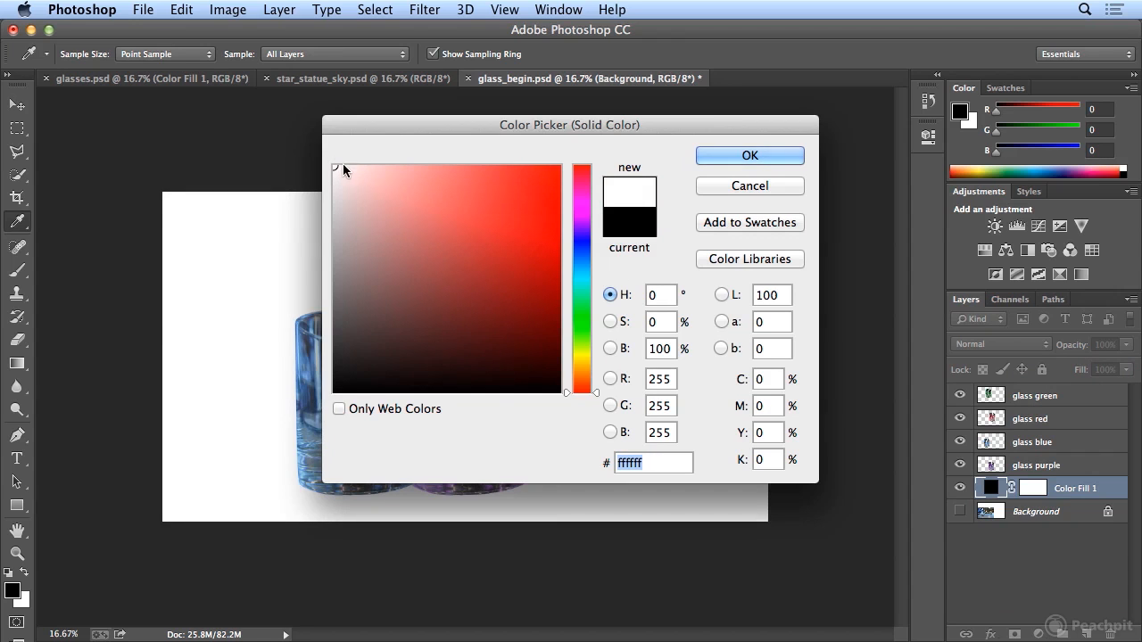
{"action": "left_click", "coordinate": [745, 158]}
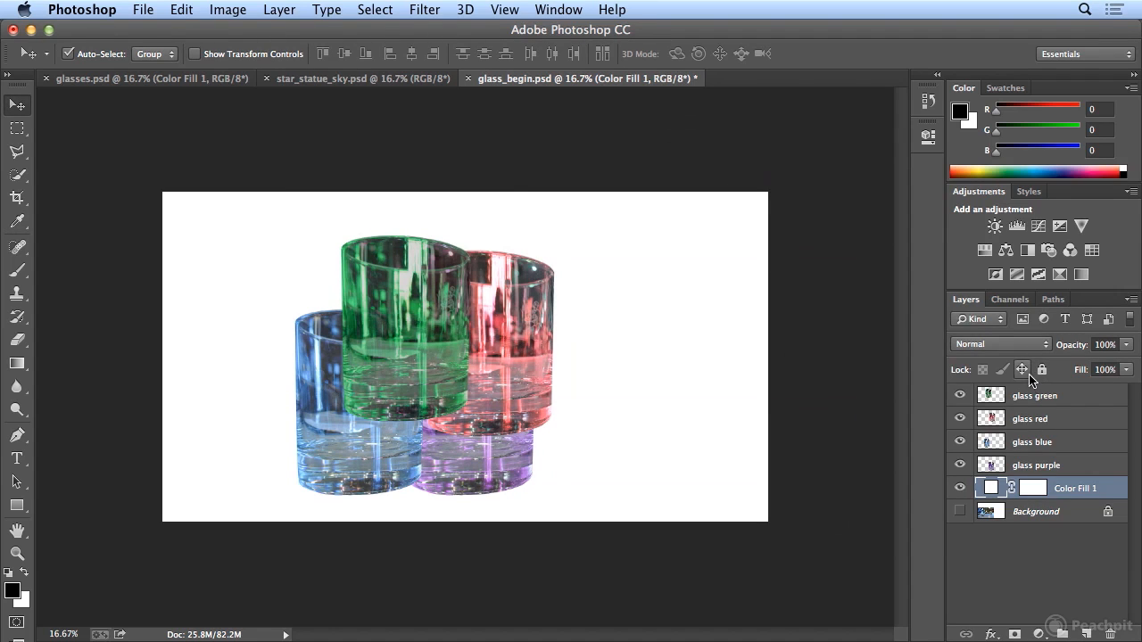
Rearrange the glasses with green and red in the front row and blue and purple behind them
{"action": "left_click", "coordinate": [357, 364]}
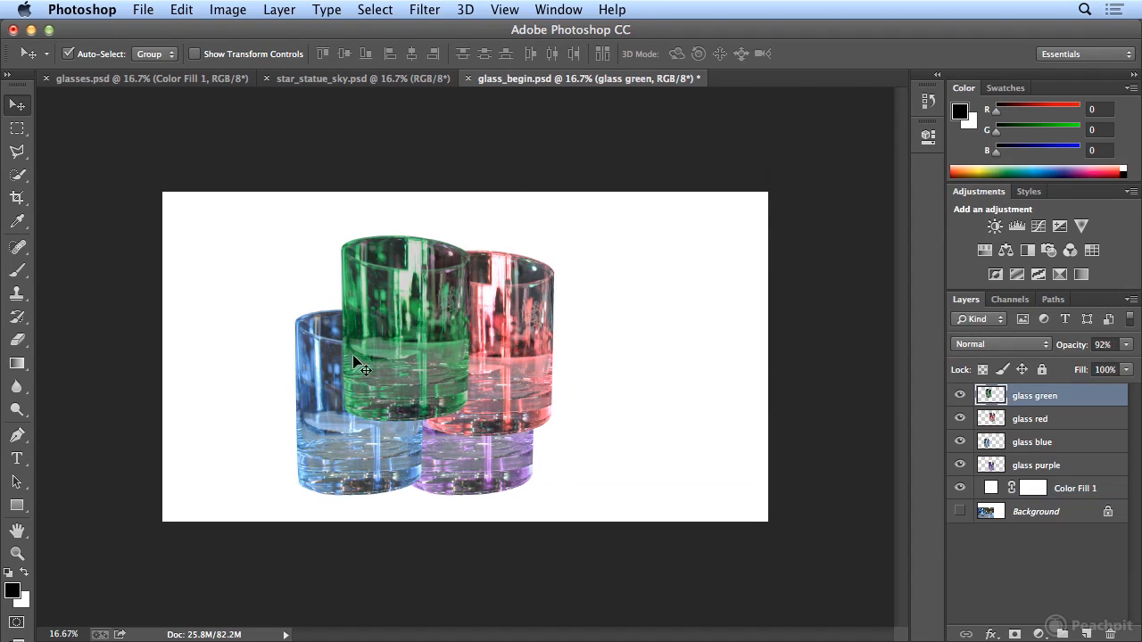
{"action": "left_click_drag", "start_coordinate": [400, 349], "coordinate": [236, 439]}
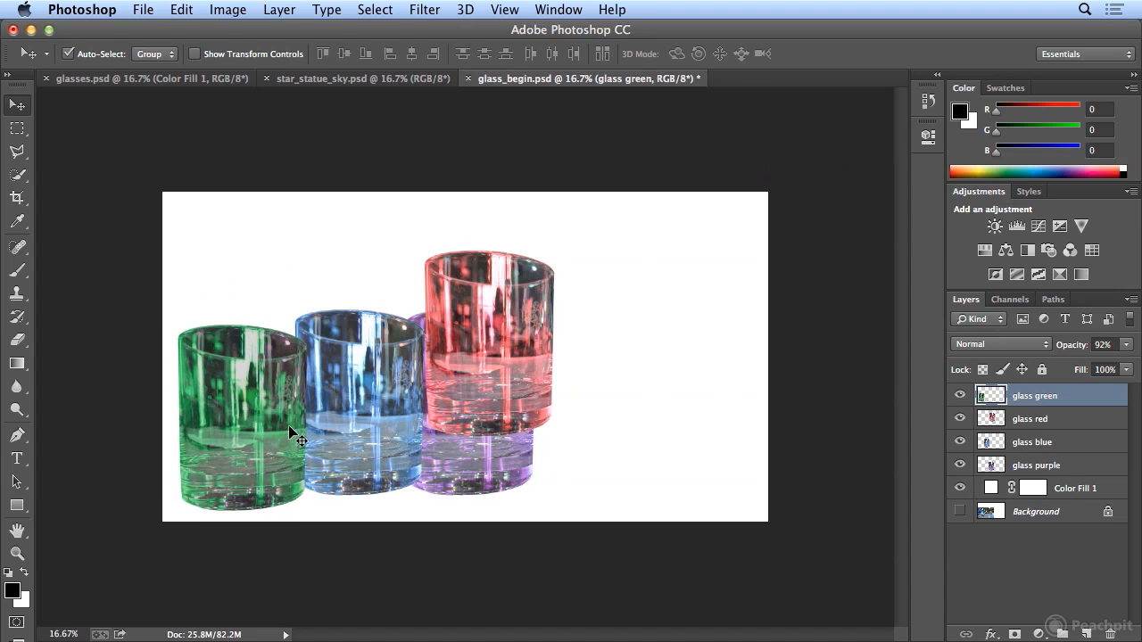
{"action": "left_click", "coordinate": [1037, 442]}
{"action": "left_click_drag", "start_coordinate": [389, 376], "coordinate": [329, 328]}
{"action": "left_click_drag", "start_coordinate": [519, 369], "coordinate": [401, 441]}
{"action": "left_click_drag", "start_coordinate": [522, 439], "coordinate": [494, 364]}
Fine-tune the spacing of the four glasses so the front row slightly overlaps the back row
{"action": "left_click_drag", "start_coordinate": [309, 303], "coordinate": [296, 284]}
{"action": "left_click_drag", "start_coordinate": [439, 303], "coordinate": [430, 318]}
{"action": "left_click_drag", "start_coordinate": [410, 382], "coordinate": [426, 384]}
{"action": "left_click_drag", "start_coordinate": [255, 398], "coordinate": [273, 398]}
{"action": "mouse_move", "coordinate": [284, 312]}
{"action": "left_mouse_down"}
{"action": "mouse_move", "coordinate": [315, 313]}
{"action": "mouse_move", "coordinate": [298, 314]}
{"action": "left_mouse_up"}
{"action": "left_click_drag", "start_coordinate": [273, 388], "coordinate": [256, 369]}
{"action": "left_click_drag", "start_coordinate": [454, 319], "coordinate": [460, 331]}
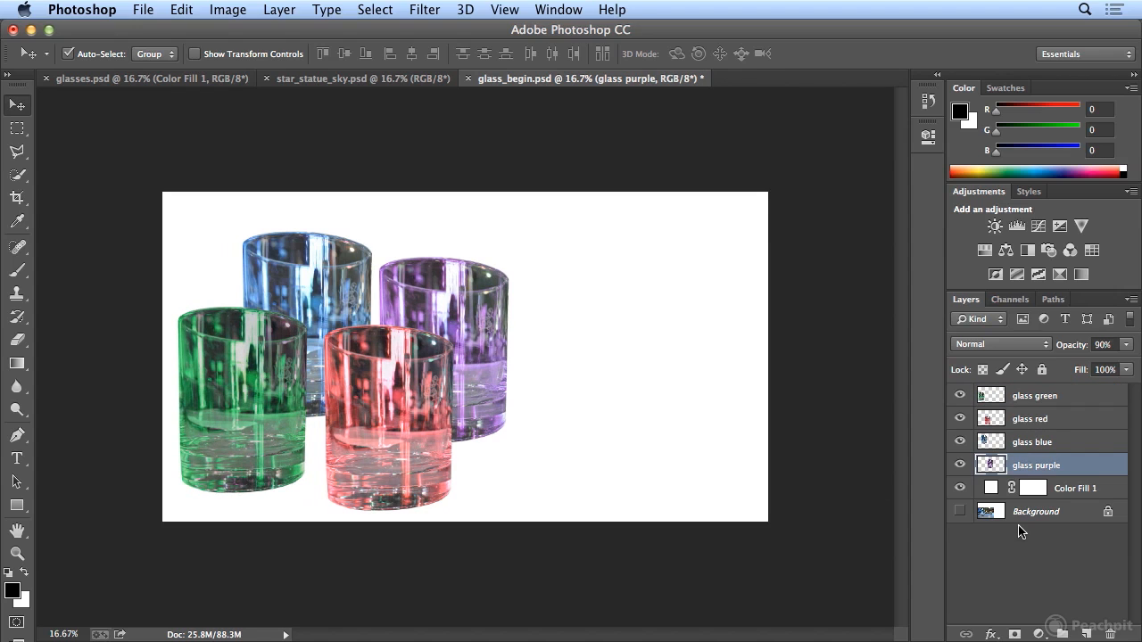
Add a Drop Shadow to the glass purple layer, offset down and left at a 38° angle and 66 px distance
{"action": "left_click", "coordinate": [990, 634]}
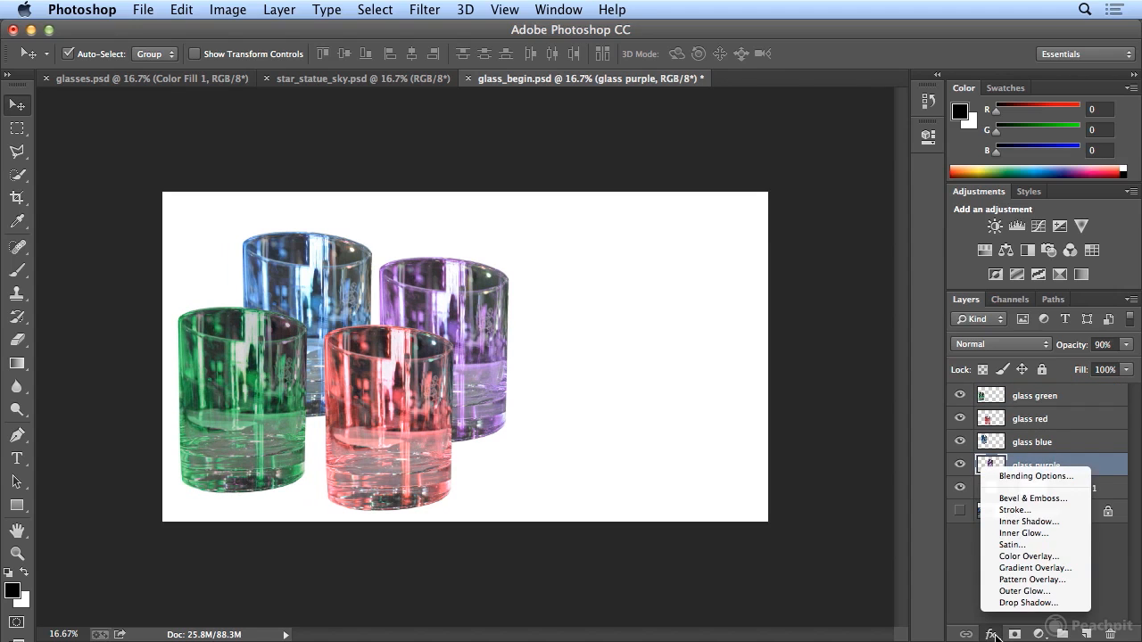
{"action": "left_click", "coordinate": [1064, 604]}
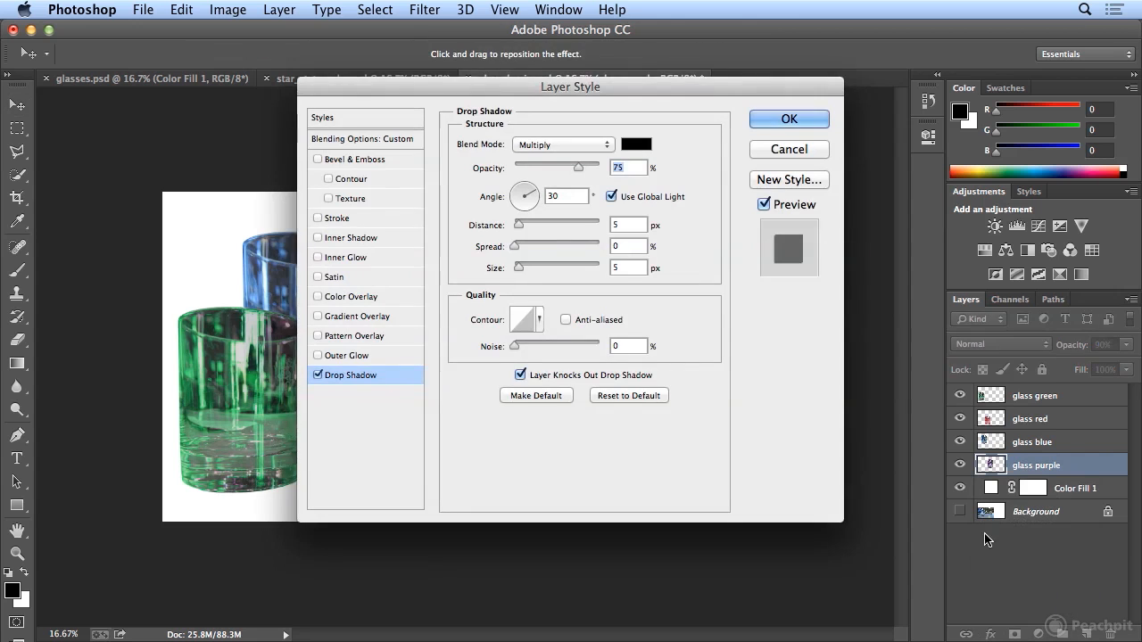
{"action": "left_click_drag", "start_coordinate": [489, 93], "coordinate": [722, 103]}
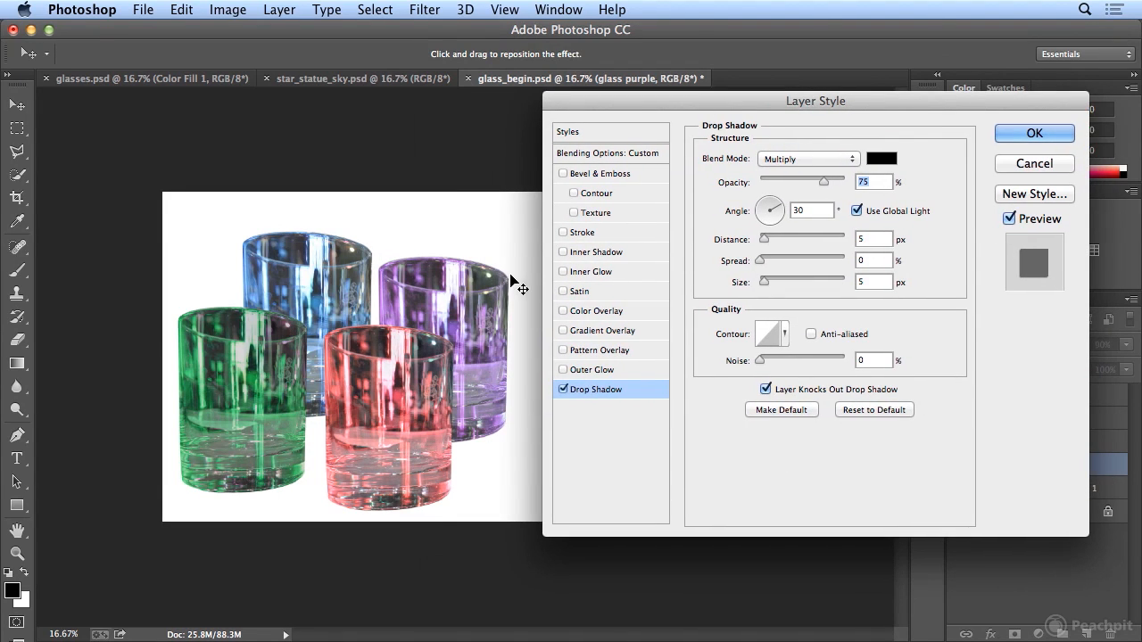
{"action": "left_click", "coordinate": [1009, 218]}
{"action": "left_click", "coordinate": [1009, 218]}
{"action": "left_click_drag", "start_coordinate": [457, 281], "coordinate": [453, 299]}
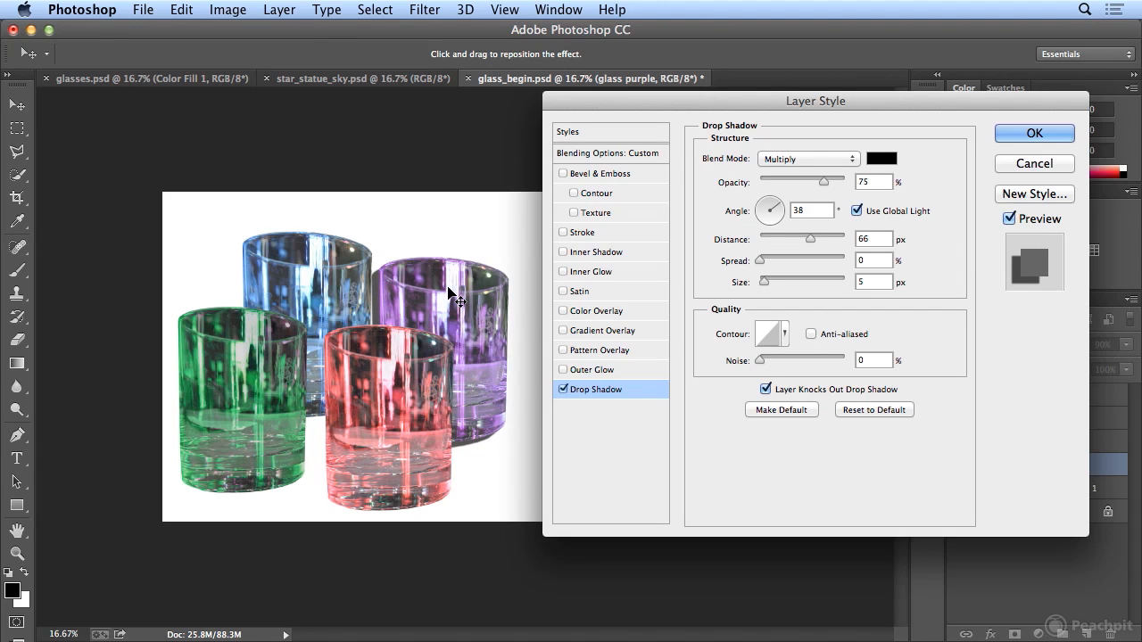
Soften the purple glass's drop shadow to a size of 49 px and an opacity of 21%, and apply it
{"action": "left_click_drag", "start_coordinate": [762, 283], "coordinate": [797, 286]}
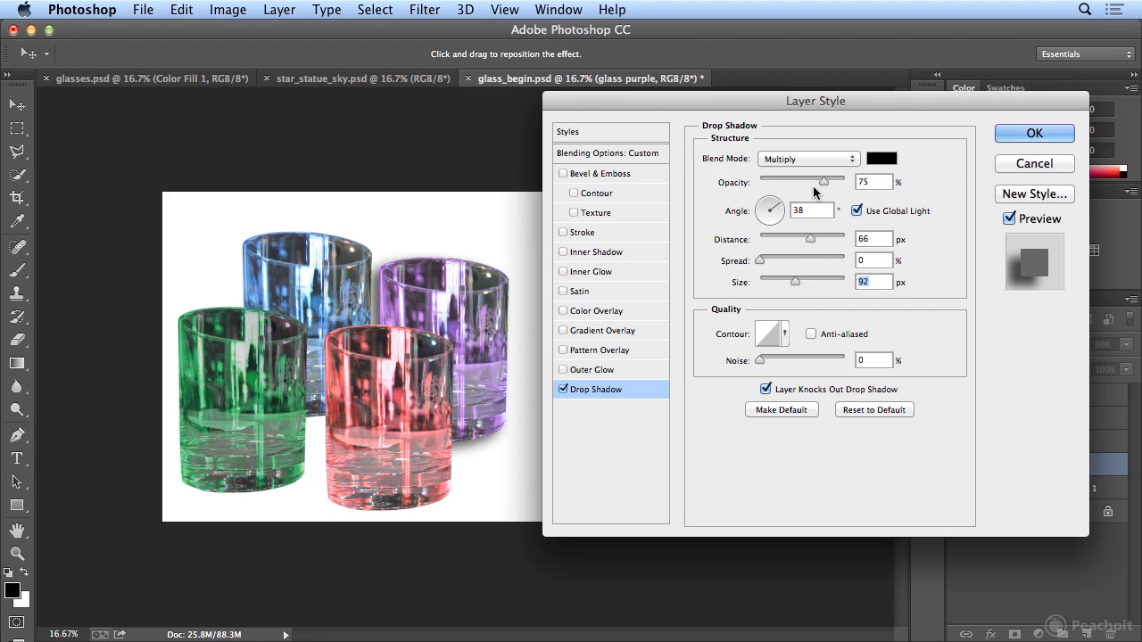
{"action": "left_click_drag", "start_coordinate": [822, 182], "coordinate": [776, 185]}
{"action": "left_click_drag", "start_coordinate": [792, 286], "coordinate": [782, 285]}
{"action": "left_click_drag", "start_coordinate": [775, 184], "coordinate": [778, 183]}
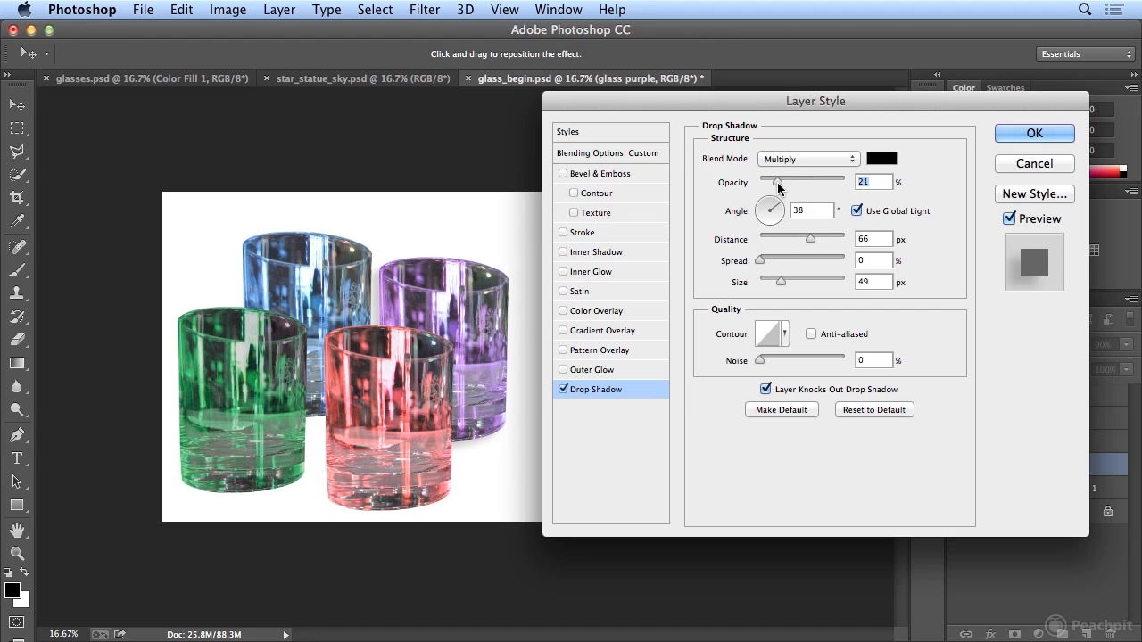
{"action": "left_click", "coordinate": [1023, 136]}
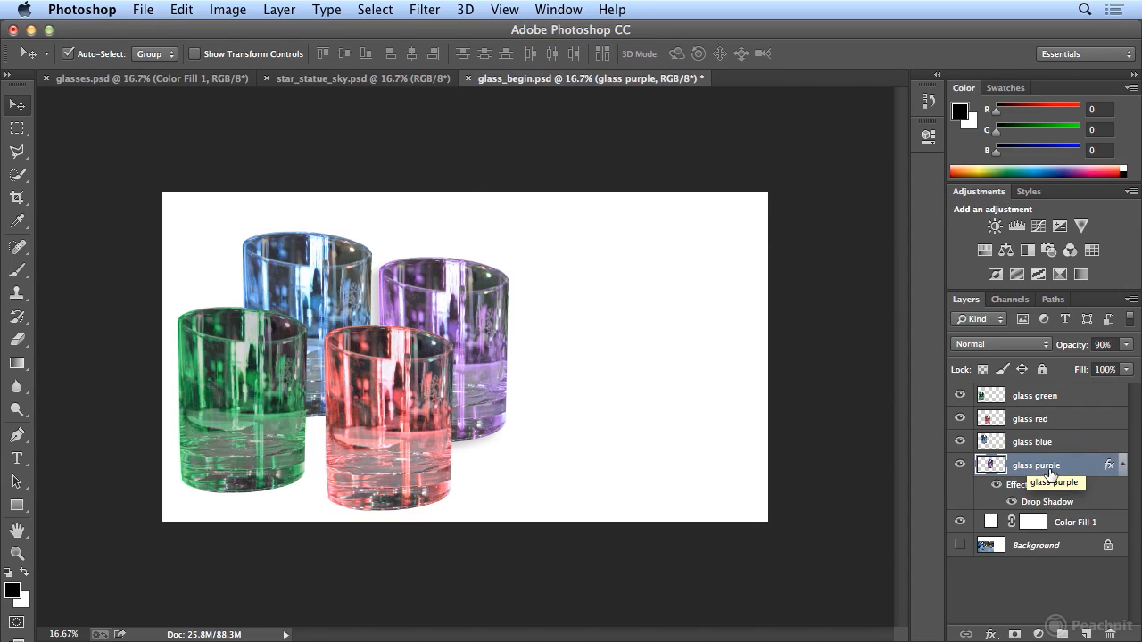
Copy the layer style from glass purple and paste it onto the glass blue layer
{"action": "left_click", "coordinate": [265, 11]}
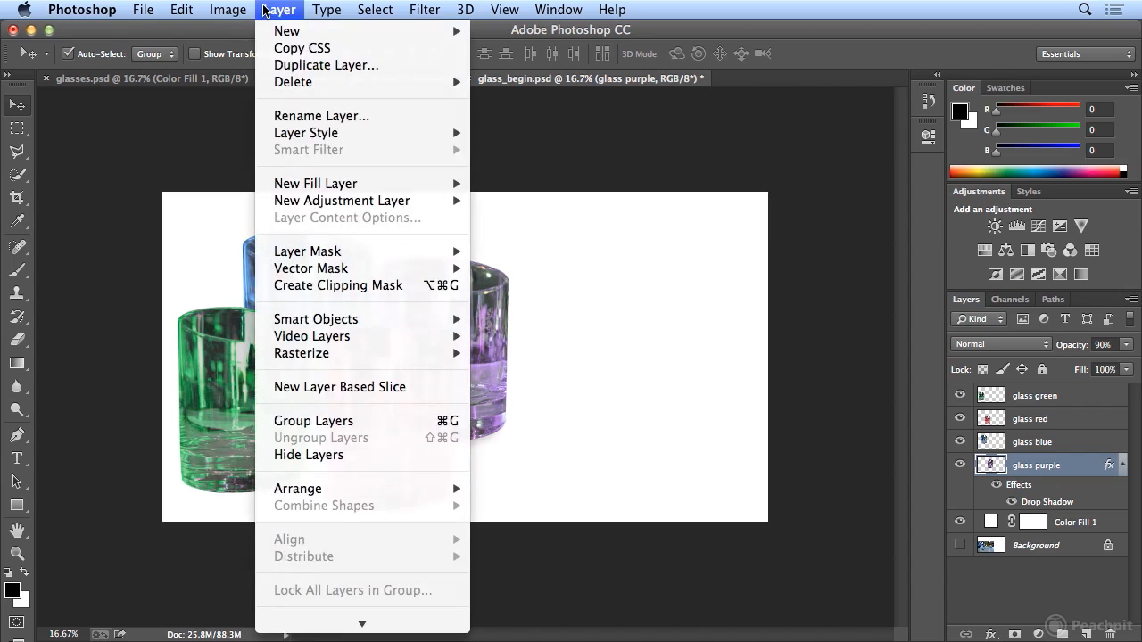
{"action": "mouse_move", "coordinate": [314, 139]}
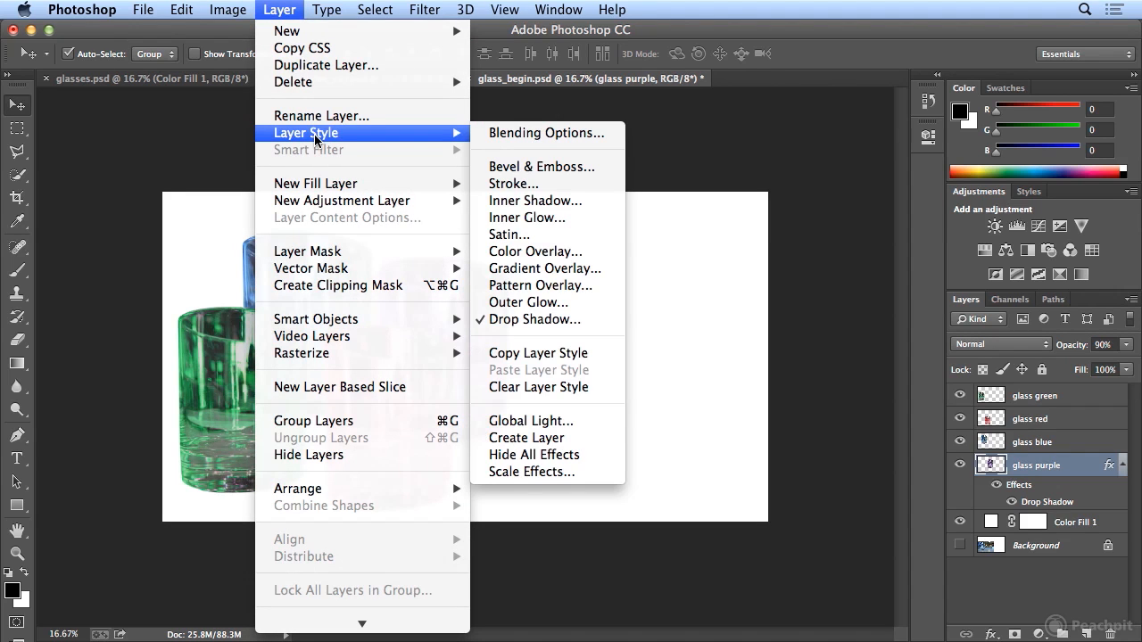
{"action": "left_click", "coordinate": [545, 353]}
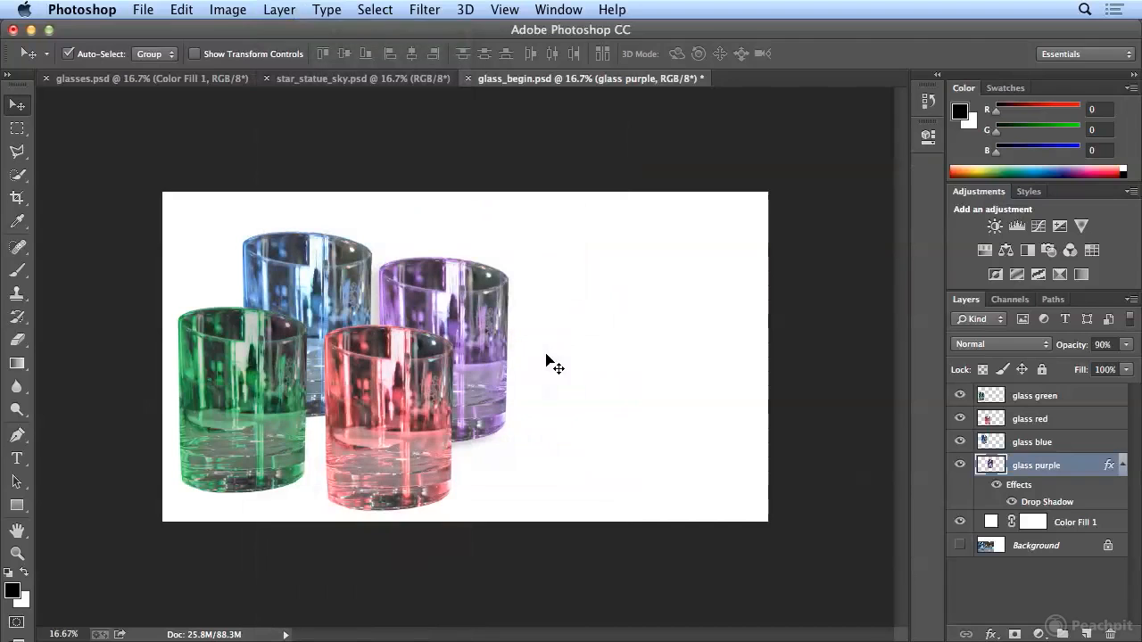
{"action": "left_click", "coordinate": [1024, 445]}
{"action": "left_click", "coordinate": [279, 9]}
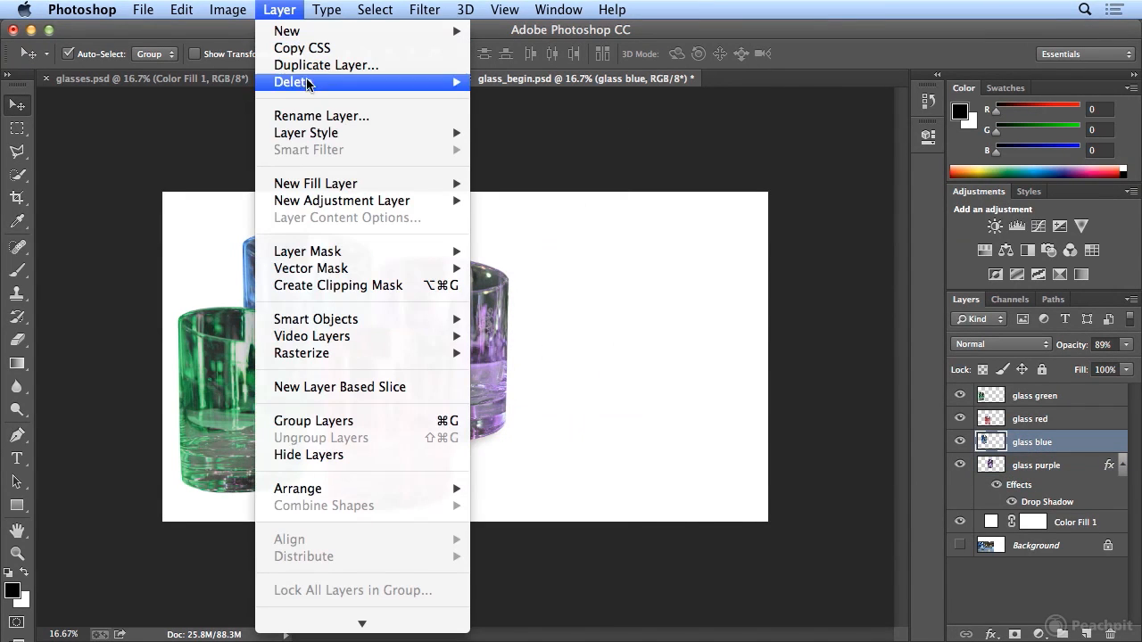
{"action": "mouse_move", "coordinate": [327, 134]}
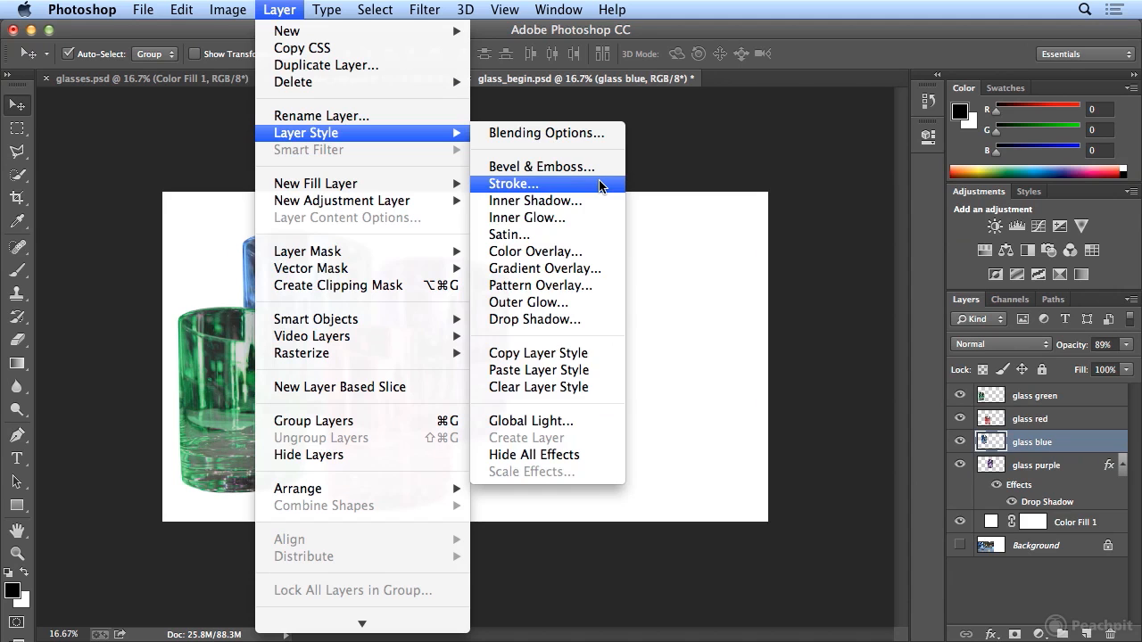
{"action": "left_click", "coordinate": [592, 373]}
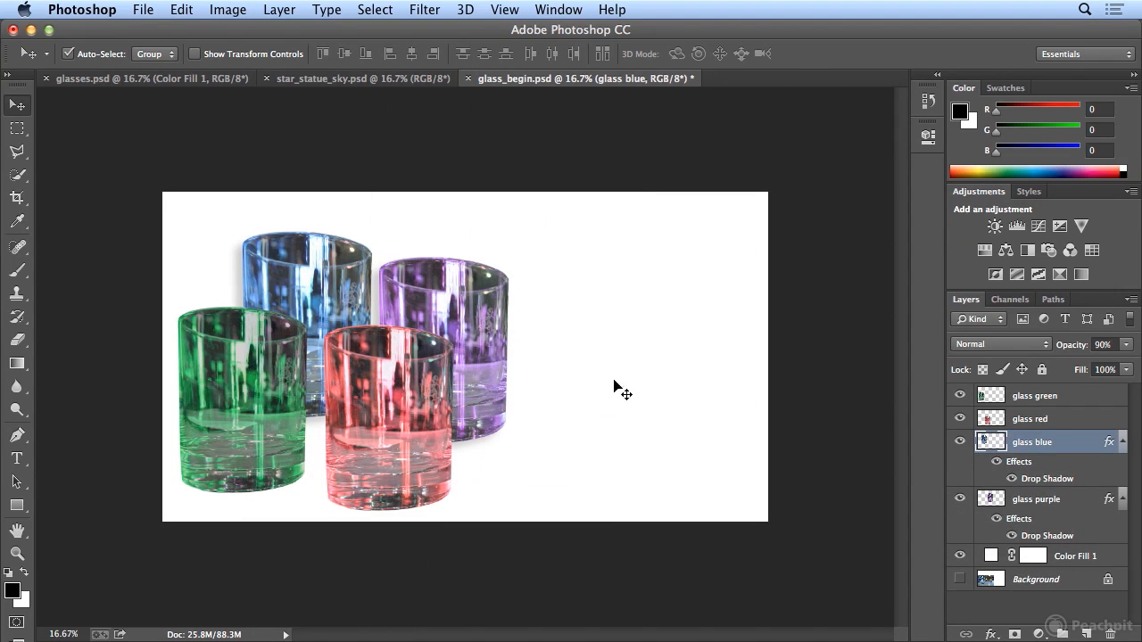
Paste the copied layer style onto the glass red layer
{"action": "left_click", "coordinate": [1040, 422]}
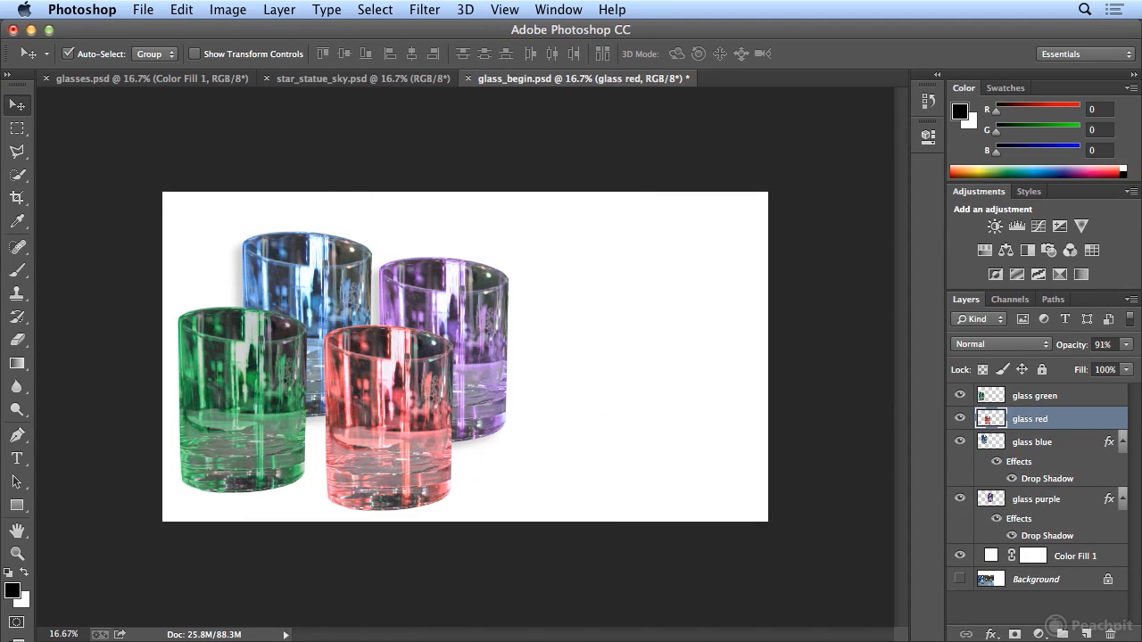
{"action": "left_click", "coordinate": [280, 9]}
{"action": "mouse_move", "coordinate": [312, 134]}
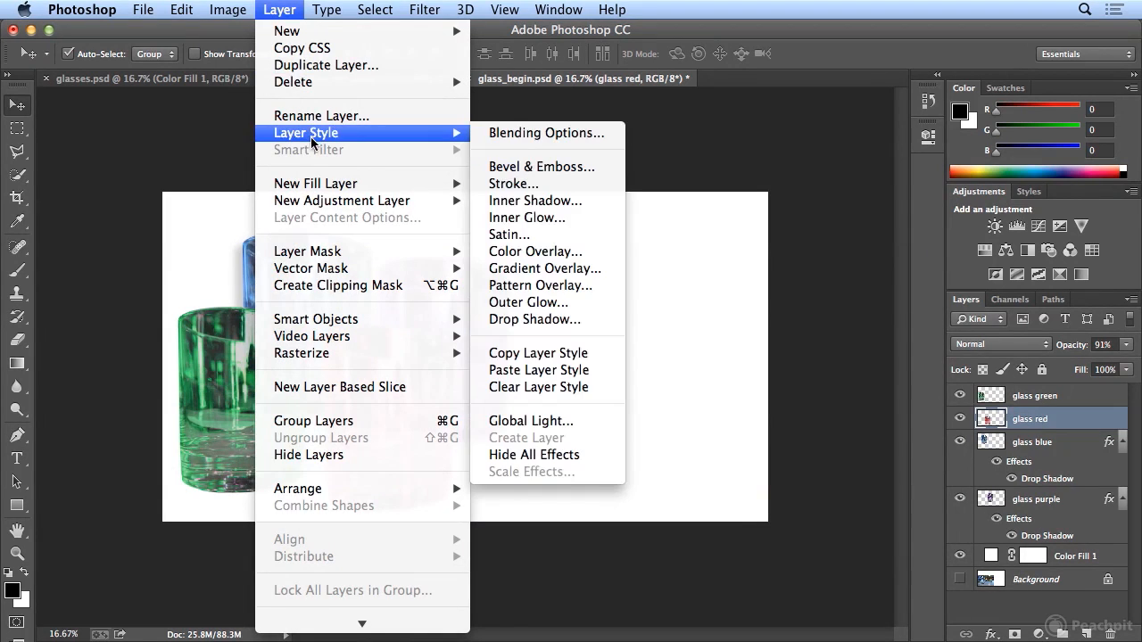
{"action": "left_click", "coordinate": [578, 370]}
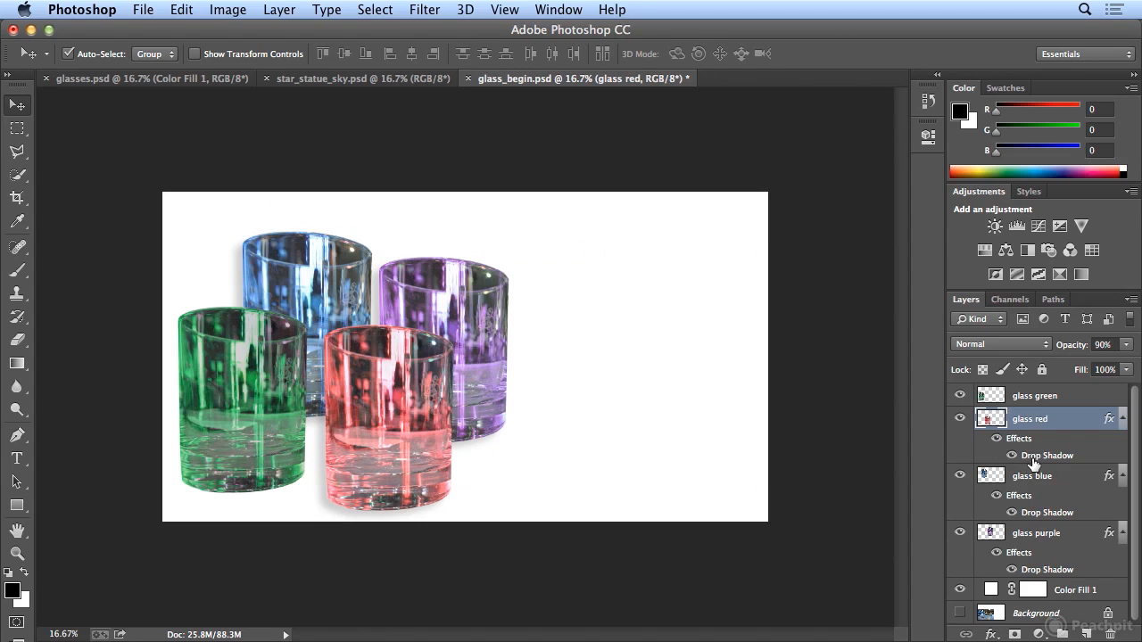
Duplicate the drop shadow effect from glass red onto the glass green layer and check it by toggling that layer's visibility
{"action": "left_click_drag", "start_coordinate": [1034, 459], "coordinate": [1033, 400]}
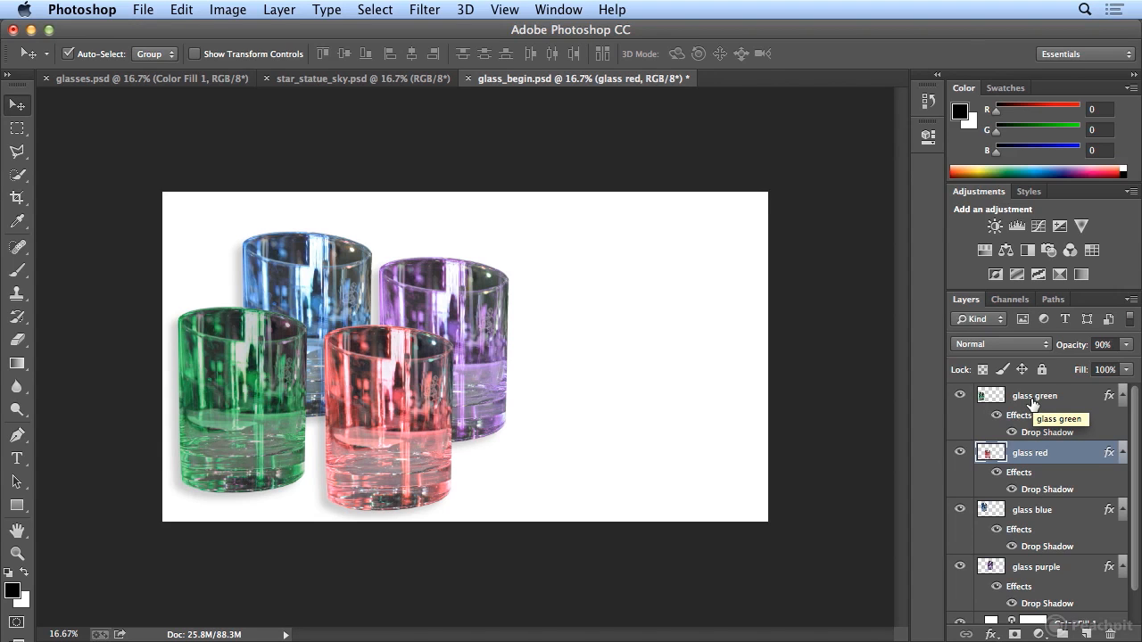
{"action": "left_click", "coordinate": [959, 396]}
{"action": "left_click", "coordinate": [959, 396]}
Rename the Color Fill 1 layer as white
{"action": "scroll", "coordinate": [1046, 439], "scroll_direction": "down", "scroll_amount": 2}
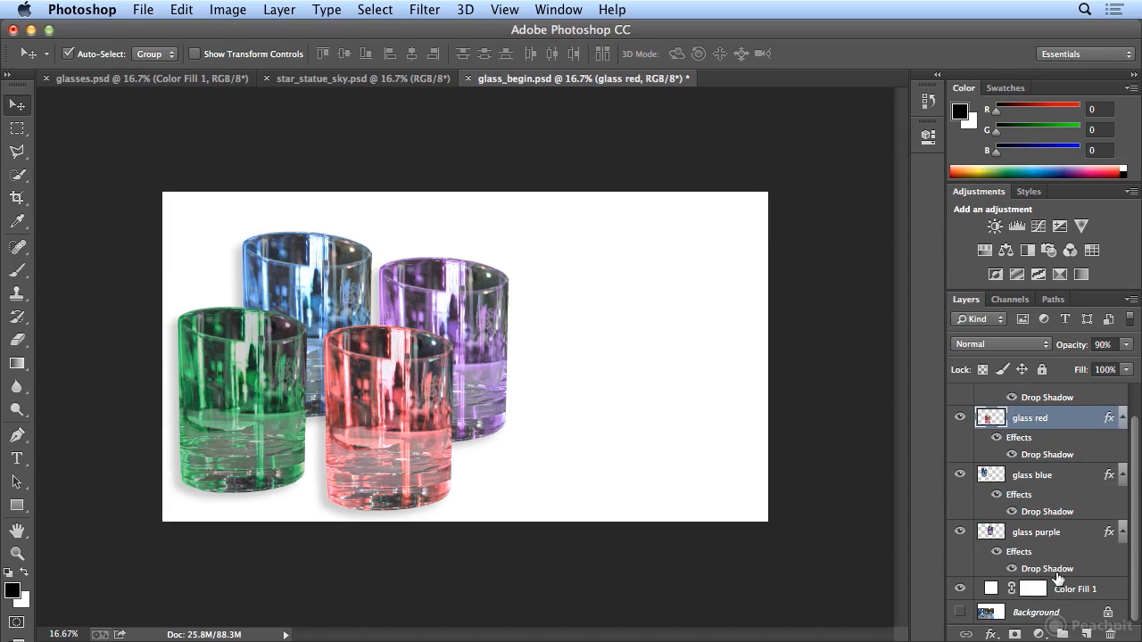
{"action": "double_click", "coordinate": [1063, 589]}
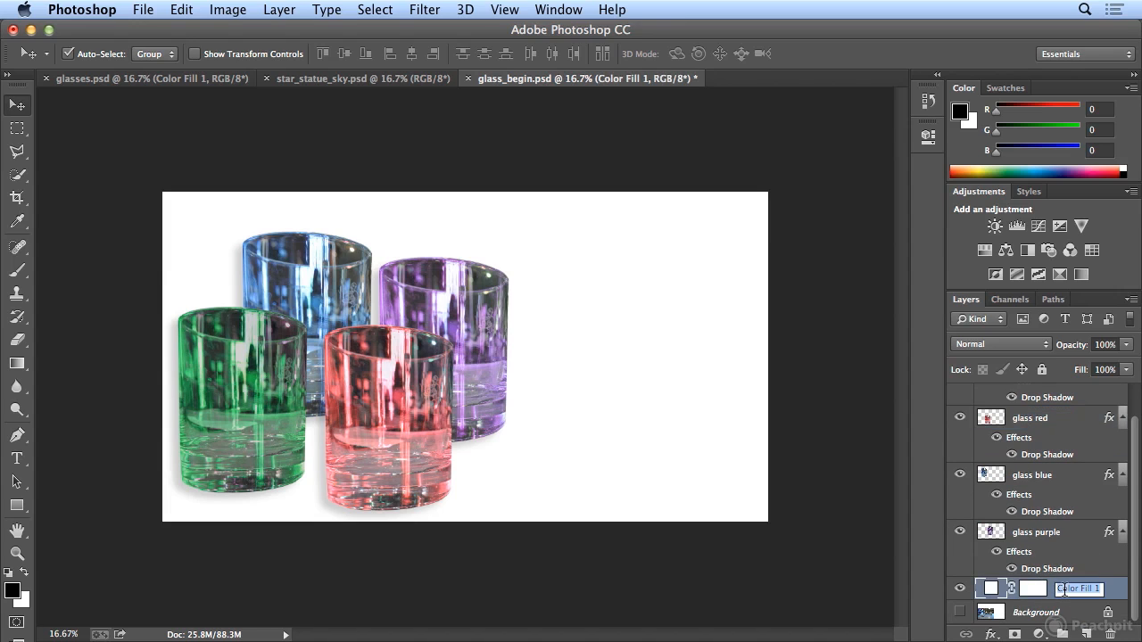
{"action": "type", "text": "White"}
{"action": "key", "text": "Return"}
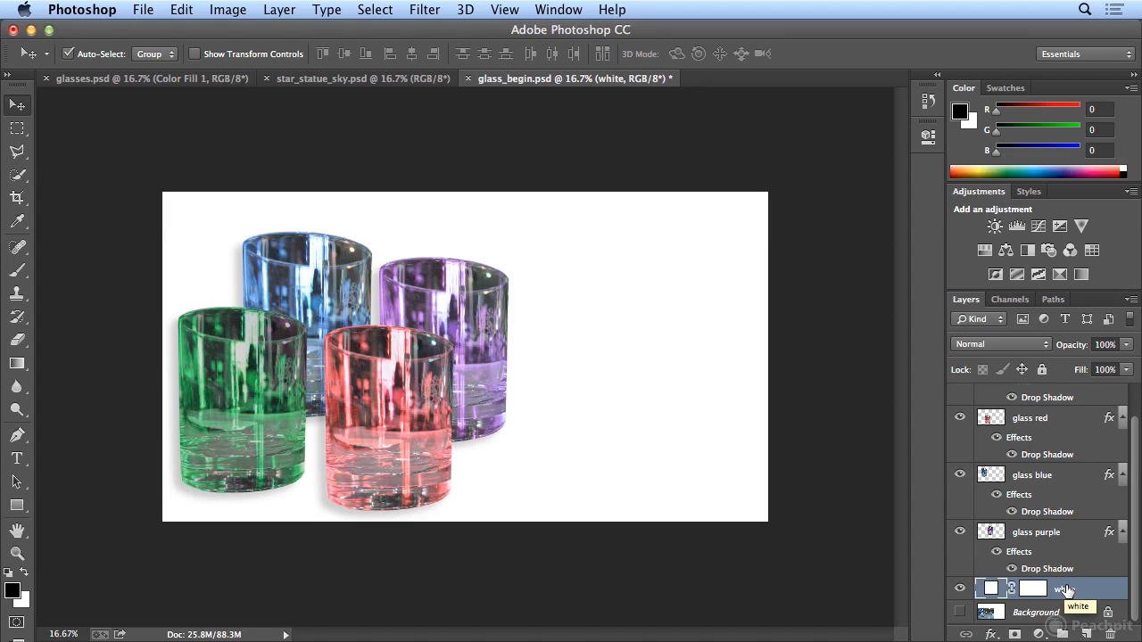
{"action": "scroll", "coordinate": [1066, 535], "scroll_direction": "up", "scroll_amount": 1}
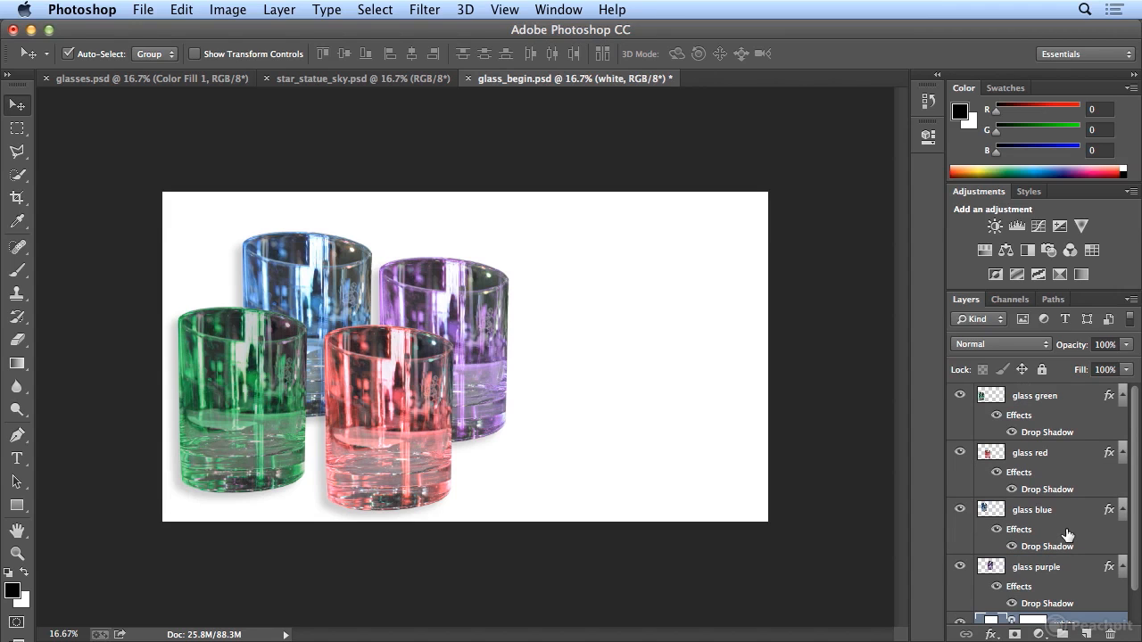